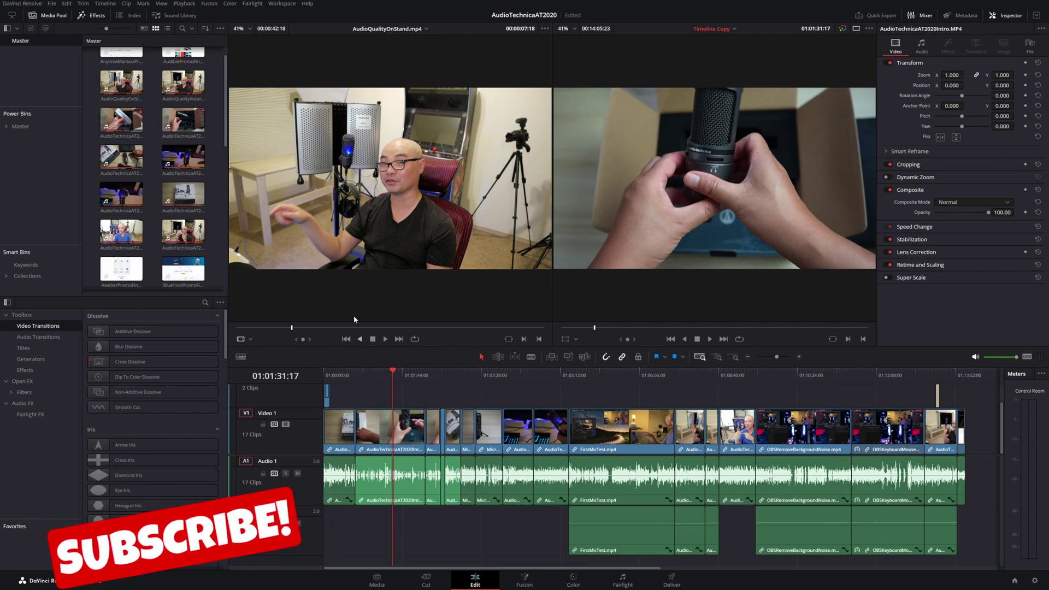
Step: Move the source clip to 00:00:08:01 and the timeline playhead to 01:01:42:00
{"action": "left_click", "coordinate": [295, 329]}
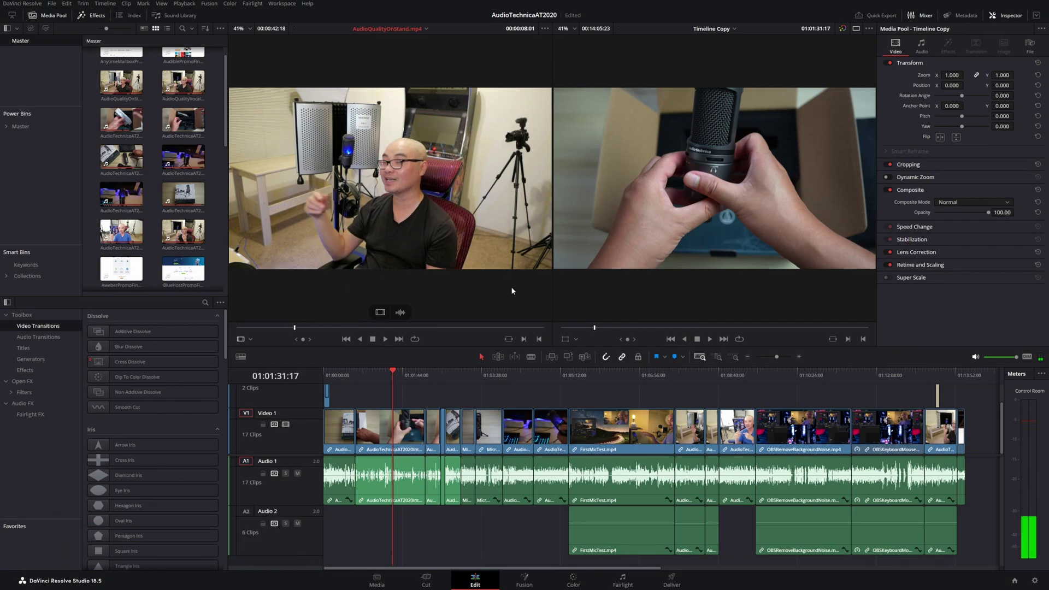
{"action": "left_click", "coordinate": [401, 371]}
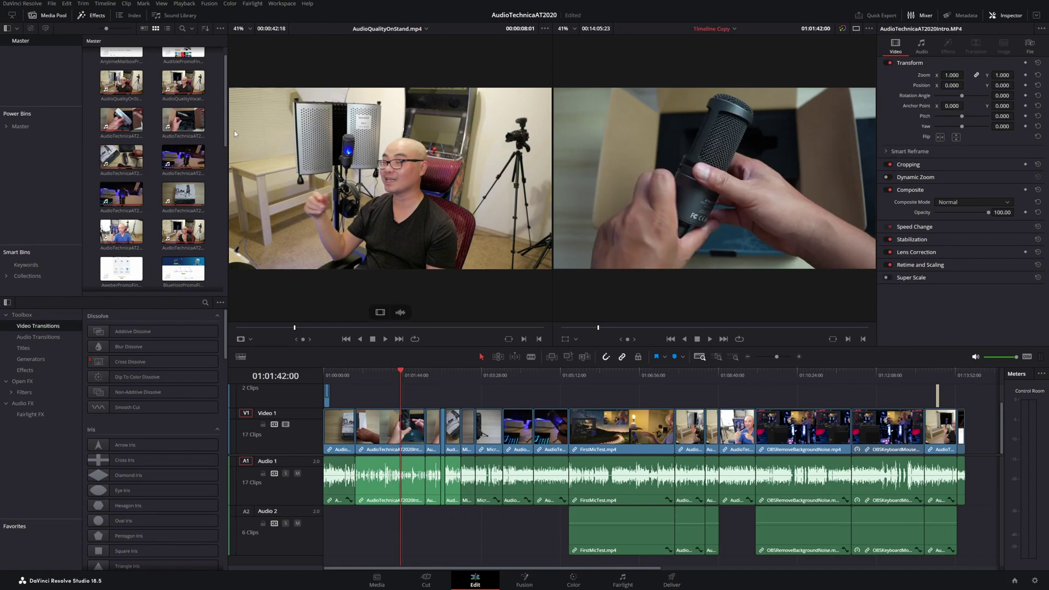
{"action": "scroll", "coordinate": [152, 169], "scroll_direction": "down", "scroll_amount": 3}
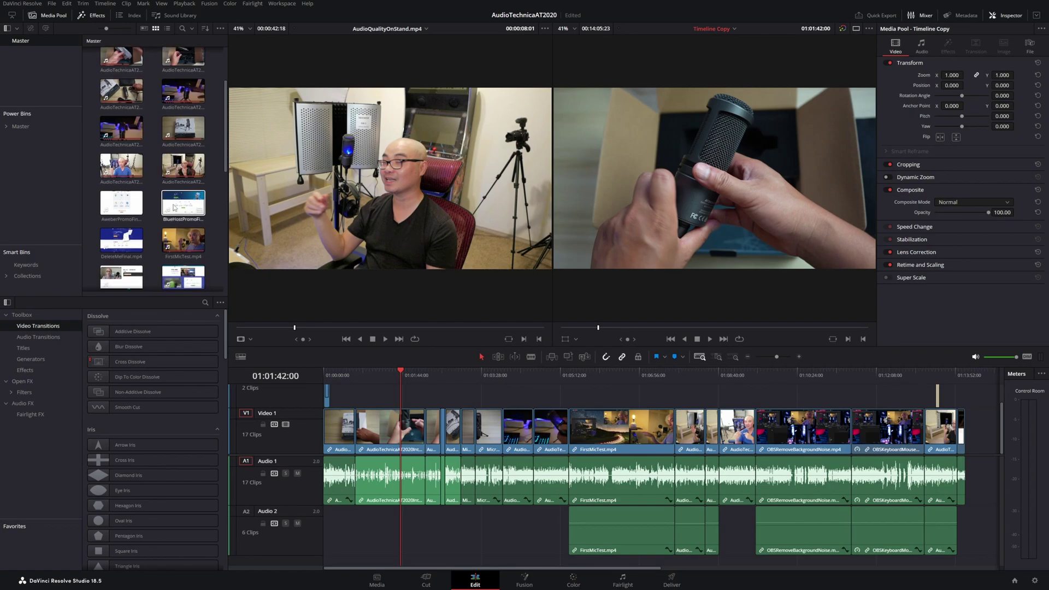
{"action": "left_click", "coordinate": [29, 5]}
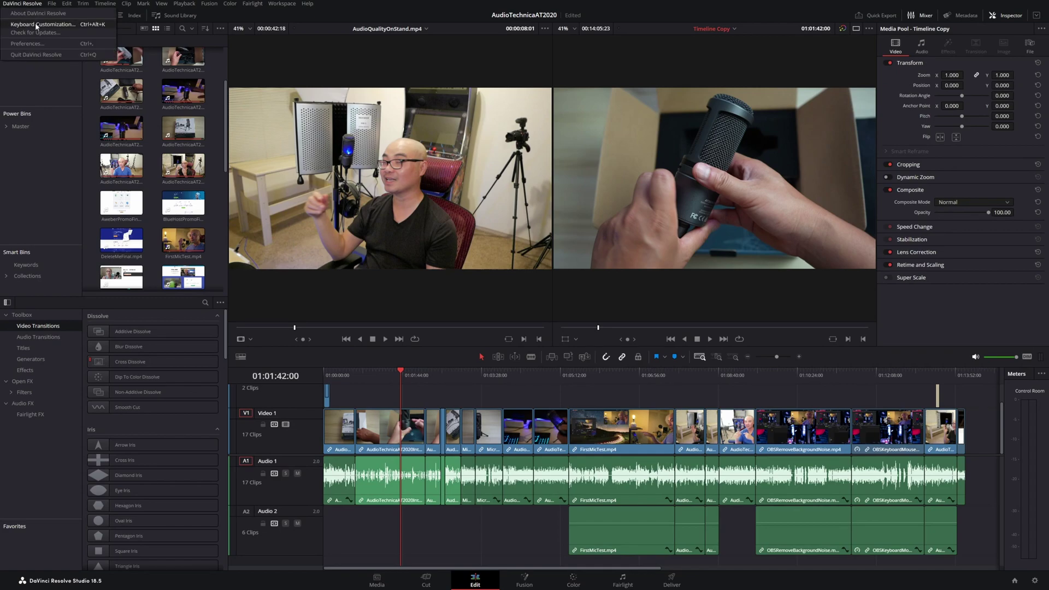
{"action": "left_click", "coordinate": [36, 26]}
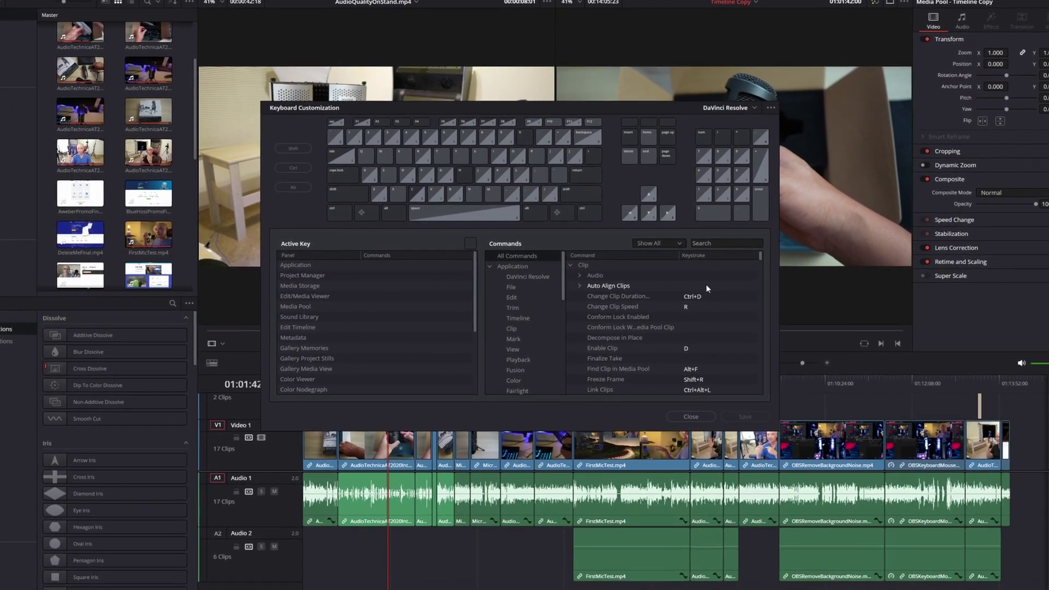
{"action": "scroll", "coordinate": [706, 287], "scroll_direction": "down", "scroll_amount": 5}
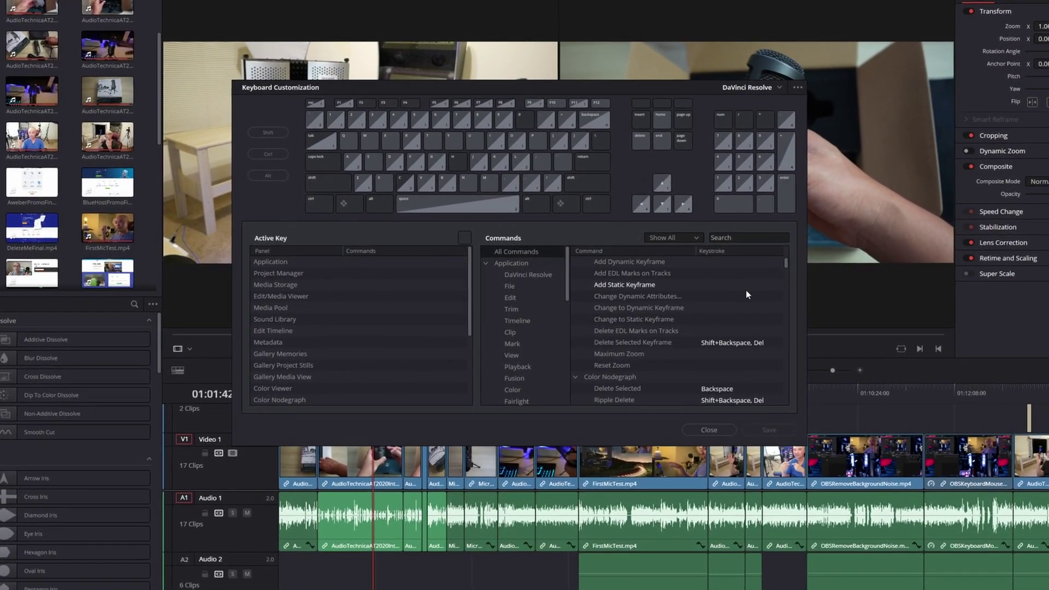
{"action": "scroll", "coordinate": [746, 290], "scroll_direction": "down", "scroll_amount": 5}
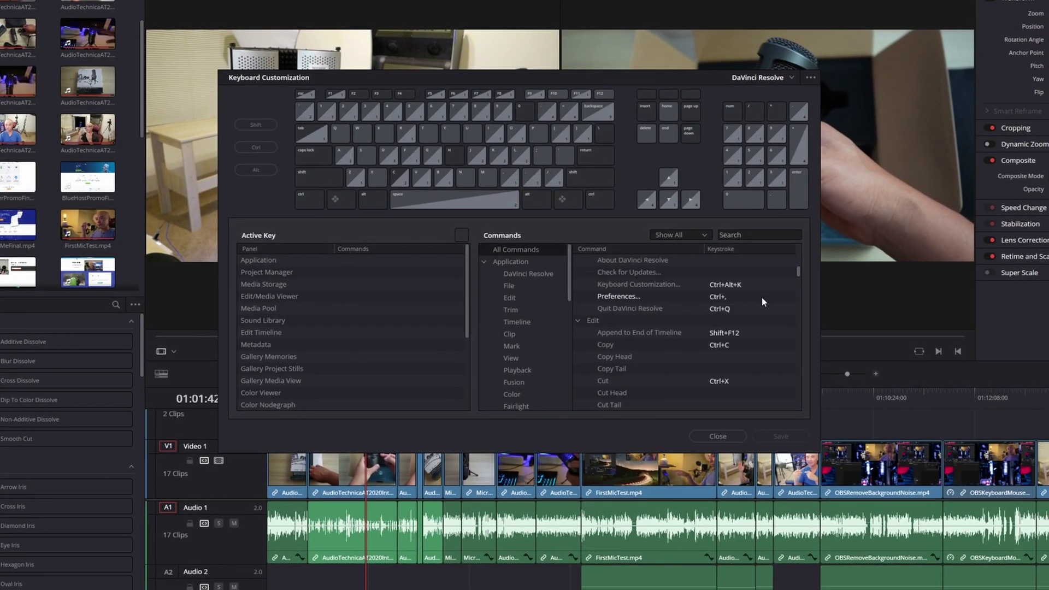
{"action": "left_click", "coordinate": [573, 303]}
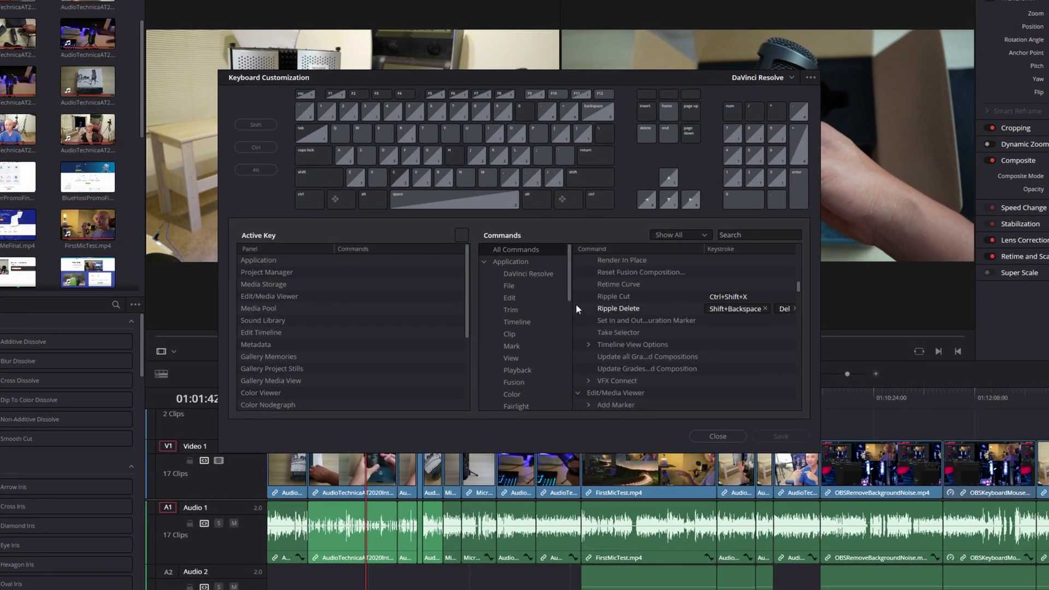
{"action": "scroll", "coordinate": [548, 309], "scroll_direction": "down", "scroll_amount": 8}
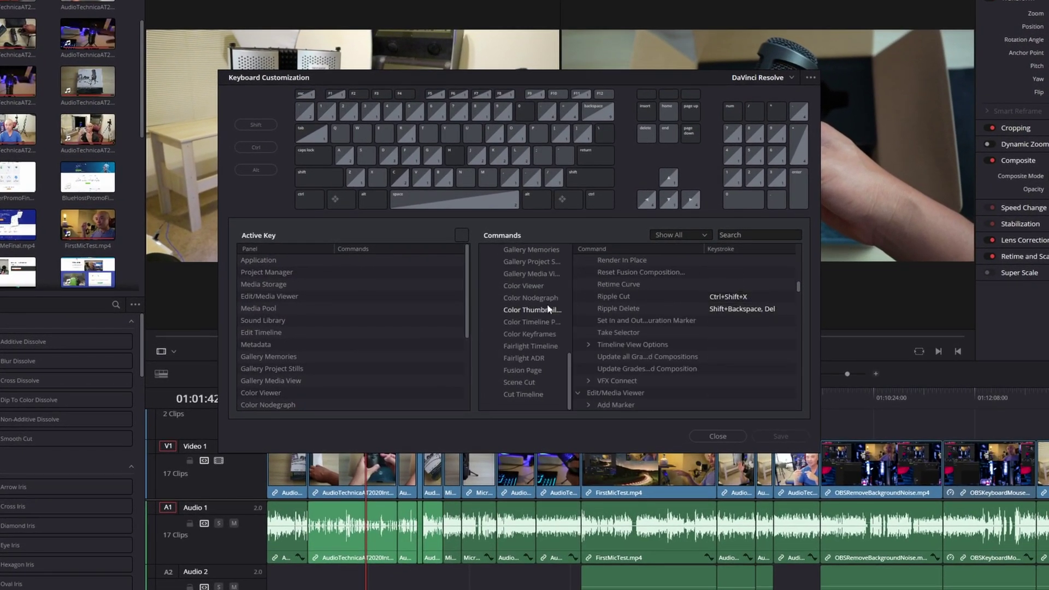
{"action": "scroll", "coordinate": [548, 309], "scroll_direction": "up", "scroll_amount": 10}
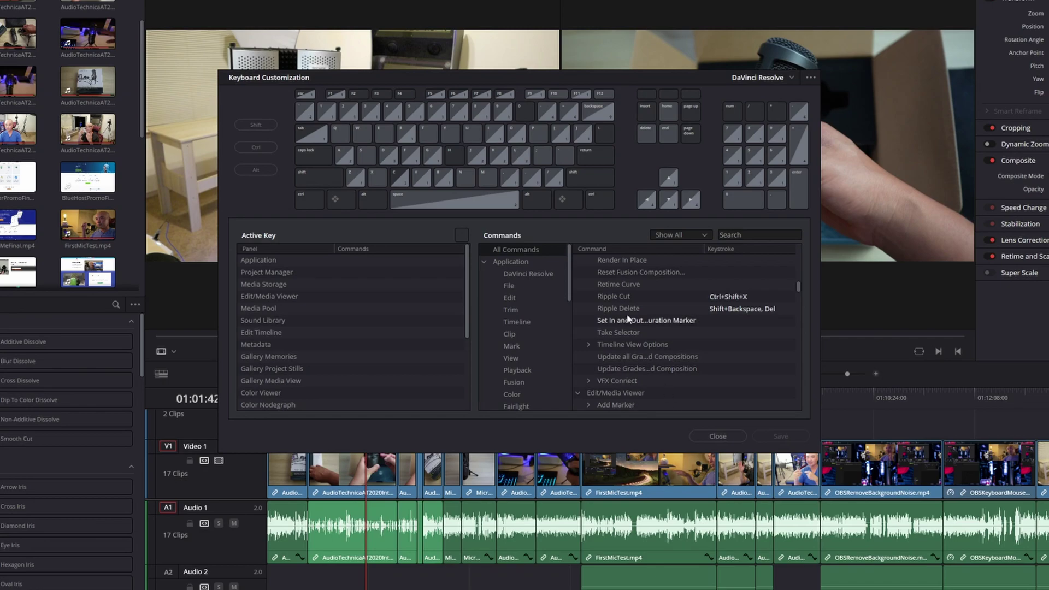
{"action": "left_click", "coordinate": [715, 437]}
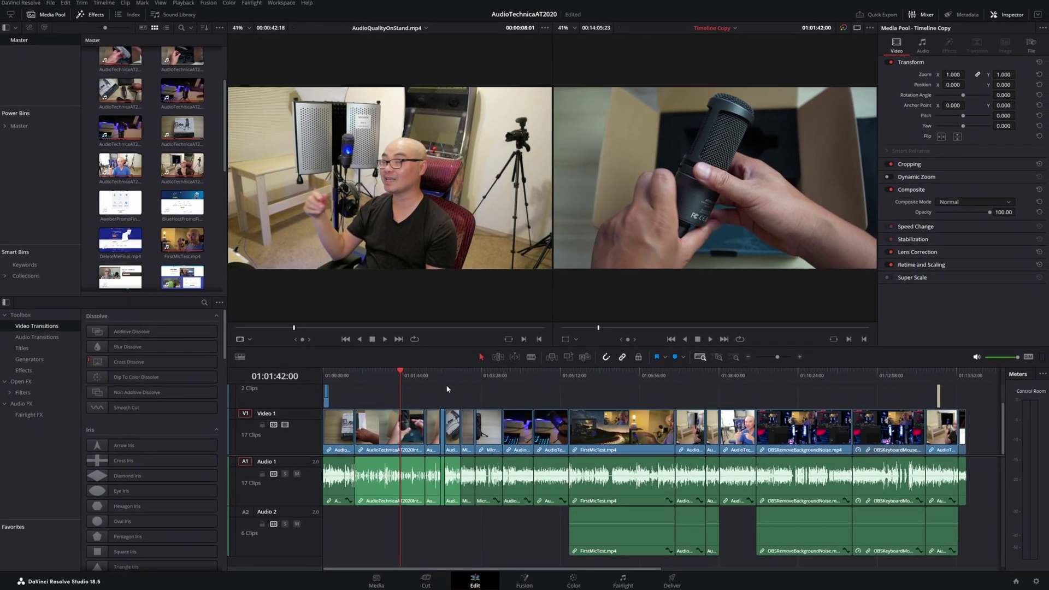
Step: Move the playhead from 01:01:49:00 to 01:04:08:06, where the mic-on-stand shot begins
{"action": "left_click", "coordinate": [406, 373]}
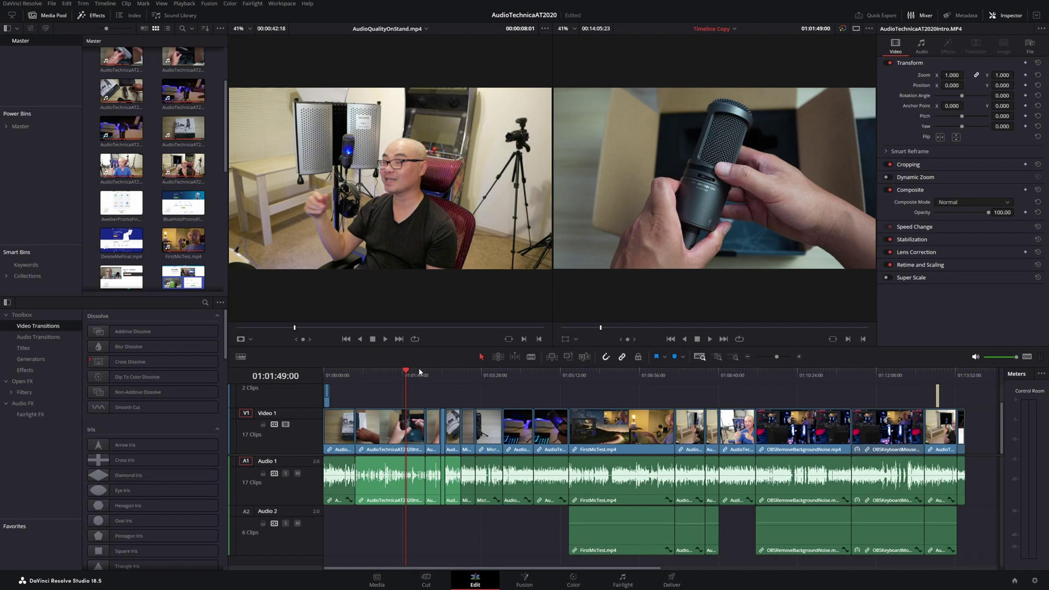
{"action": "left_click", "coordinate": [511, 374]}
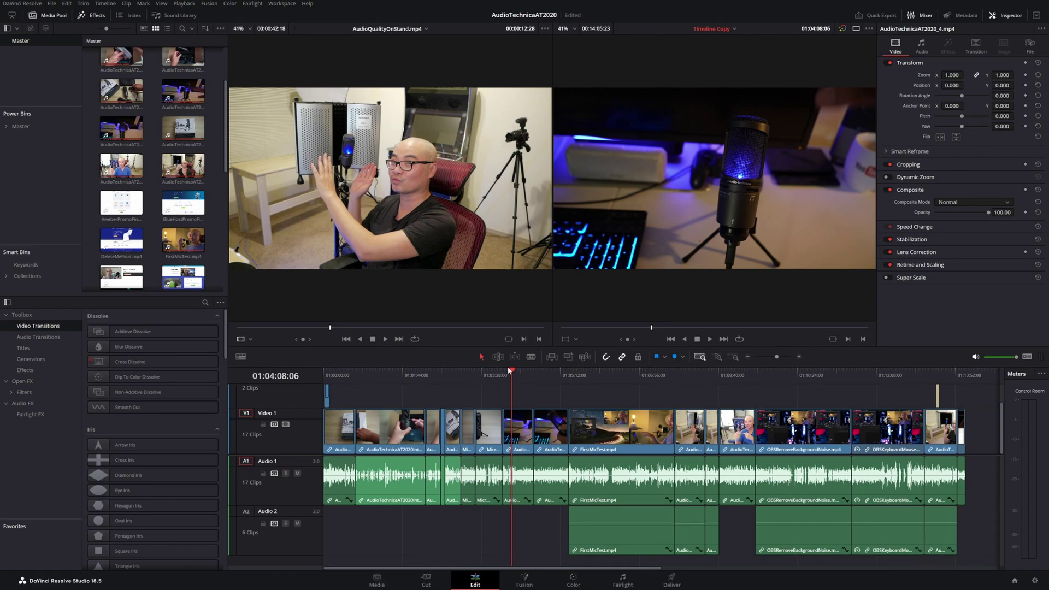
Step: Start and stop timeline playback with the spacebar
{"action": "key", "text": "space"}
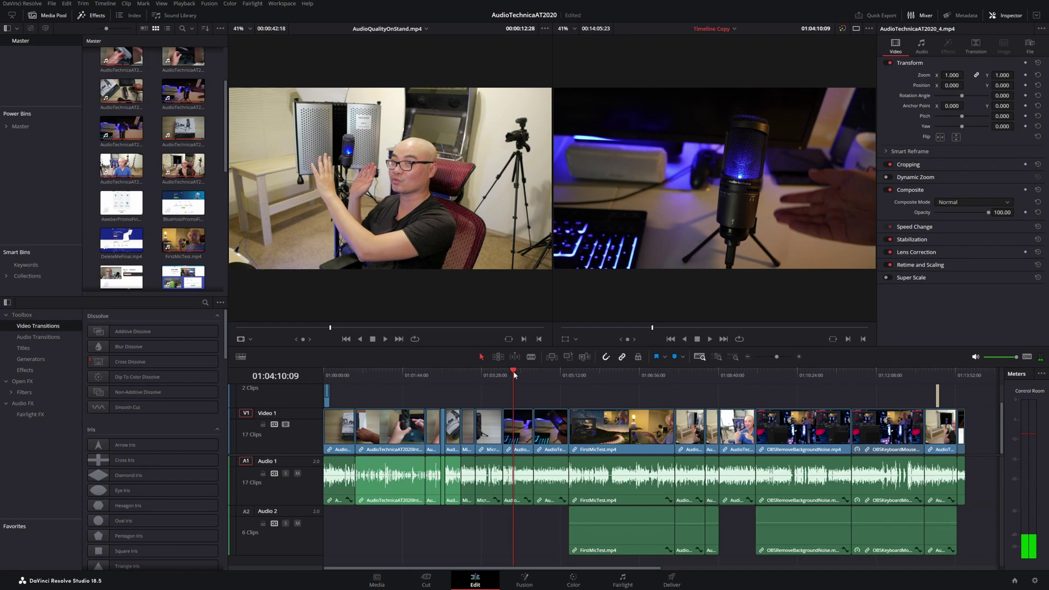
{"action": "key", "text": "space"}
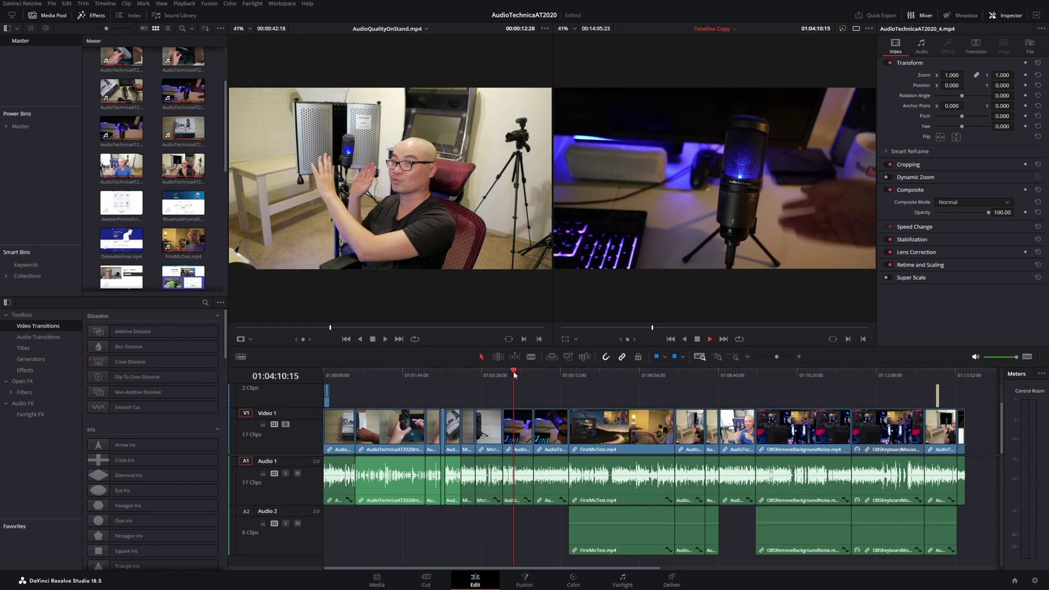
{"action": "key", "text": "space"}
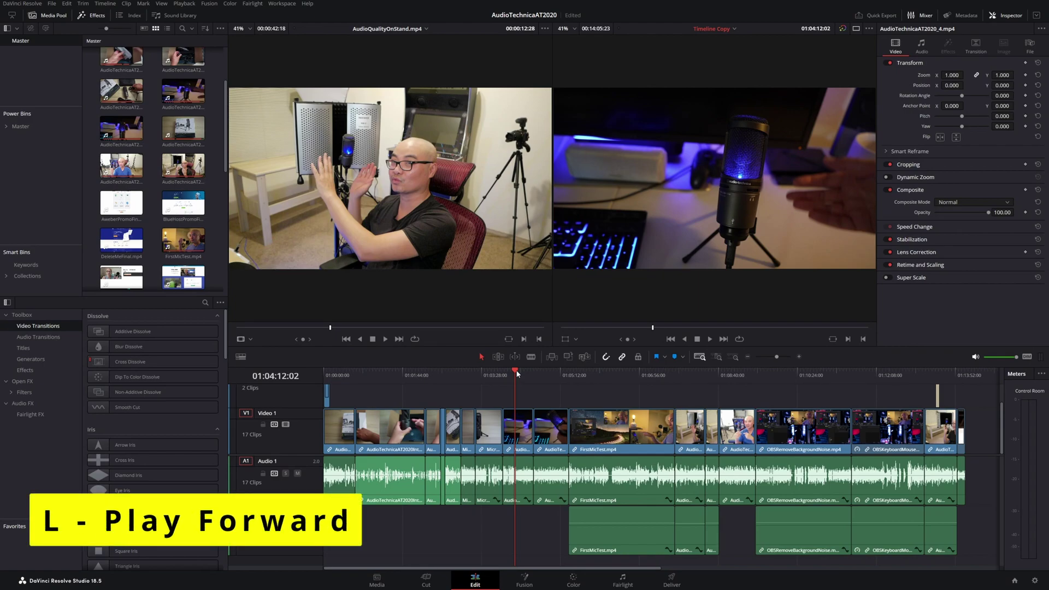
Step: Play forward with L, stop with K, then play in reverse with J and stop at 01:04:15:05
{"action": "key", "text": "l"}
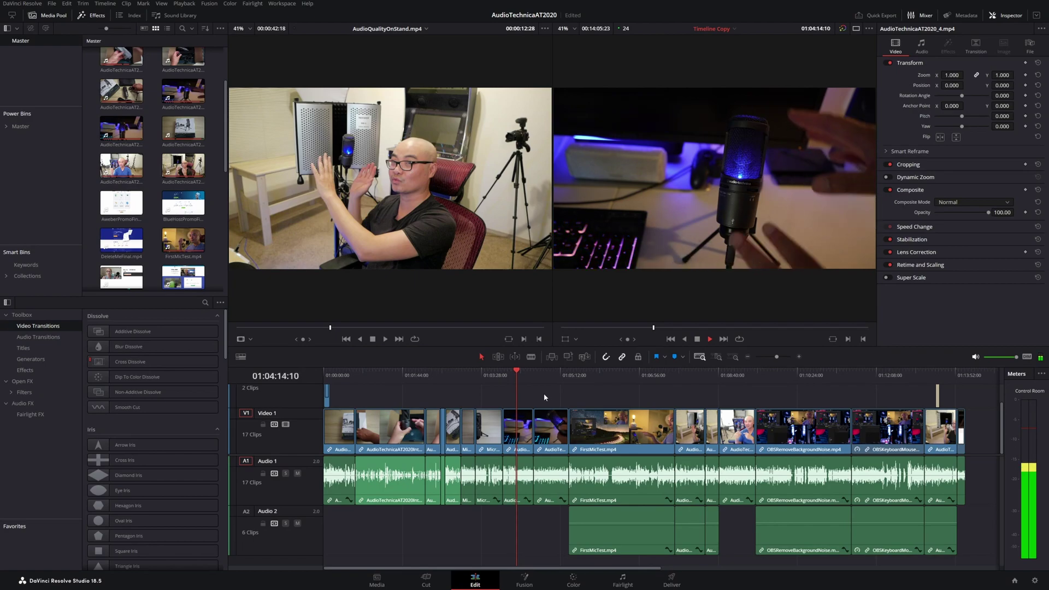
{"action": "key", "text": "k"}
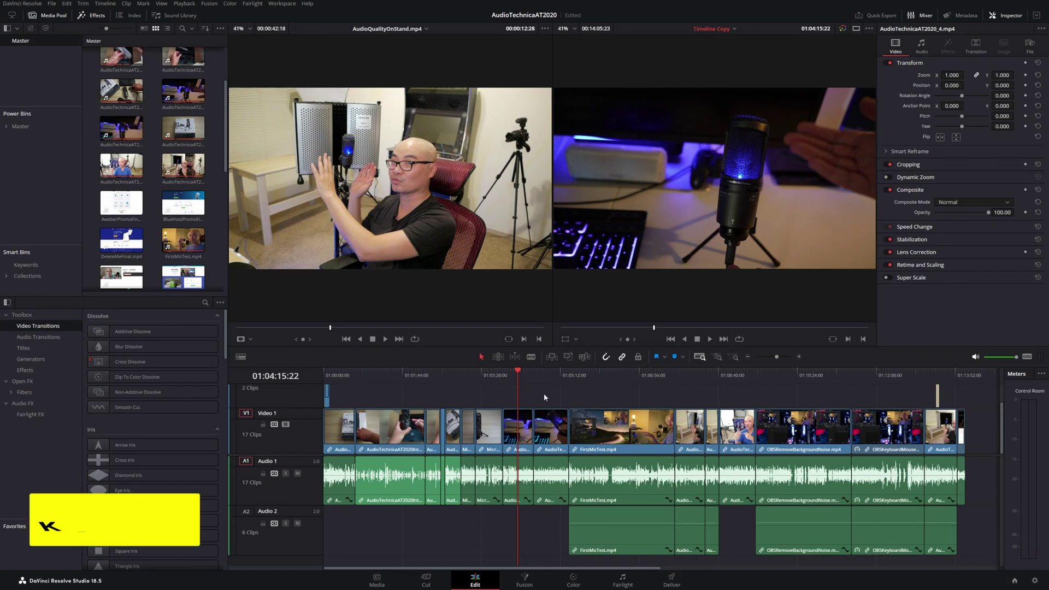
{"action": "key", "text": "l"}
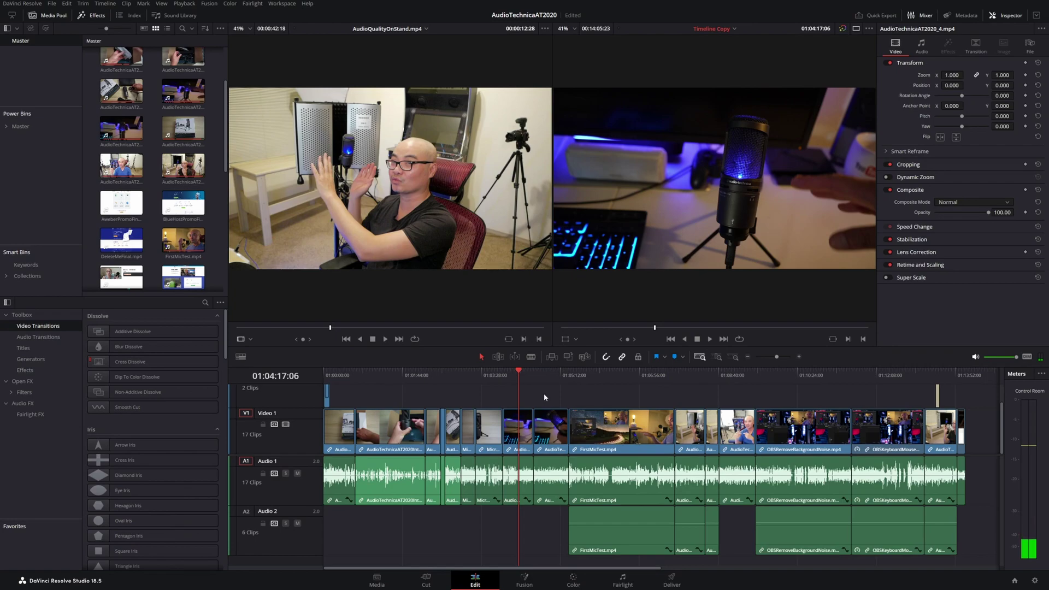
{"action": "key", "text": "j"}
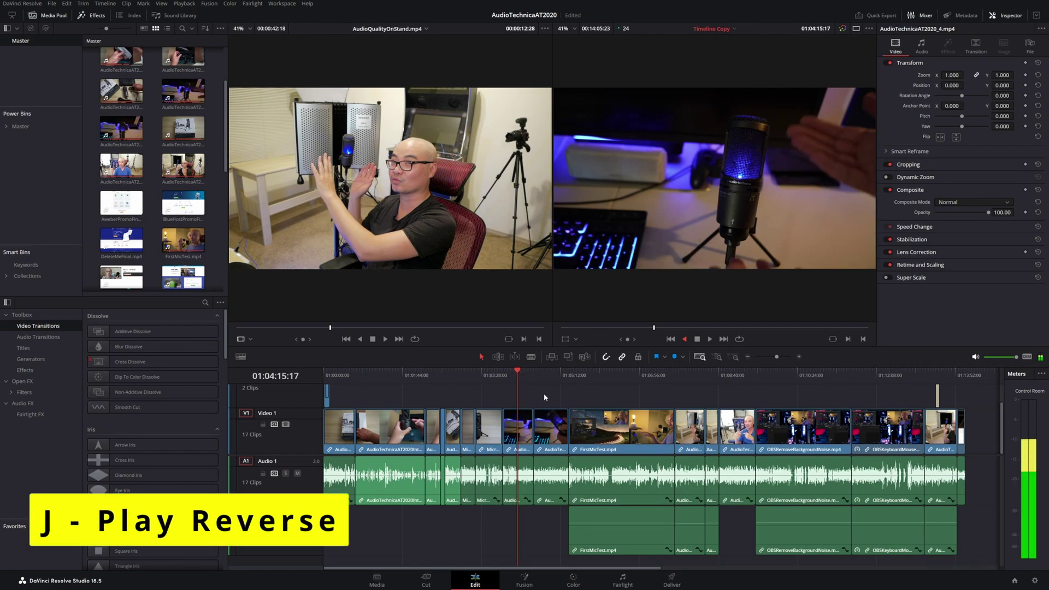
{"action": "key", "text": "k"}
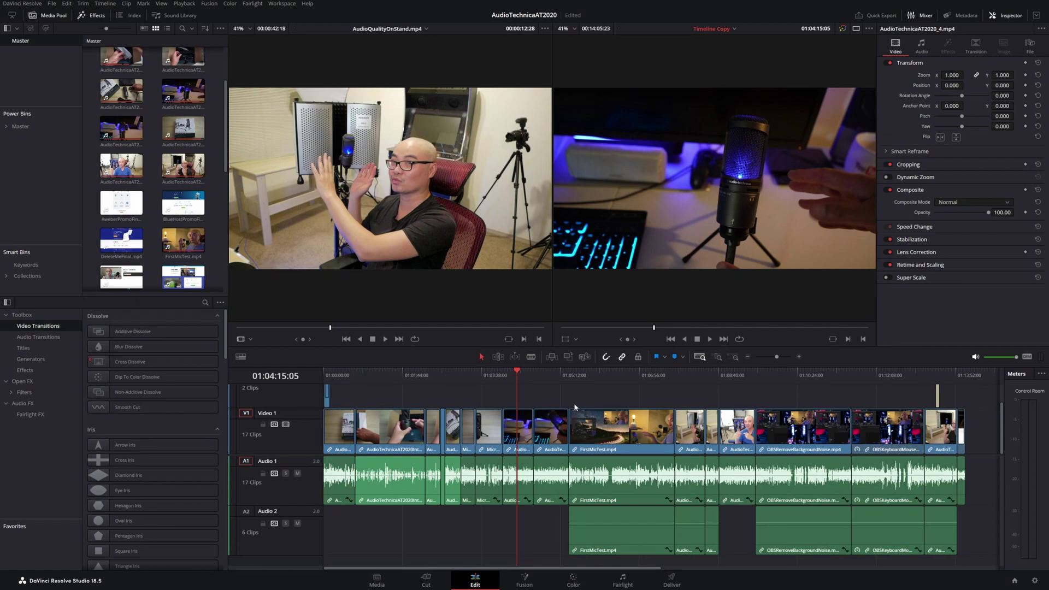
Step: Play the timeline forward, speed it to 2x then 4x with L, and stop
{"action": "key", "text": "space"}
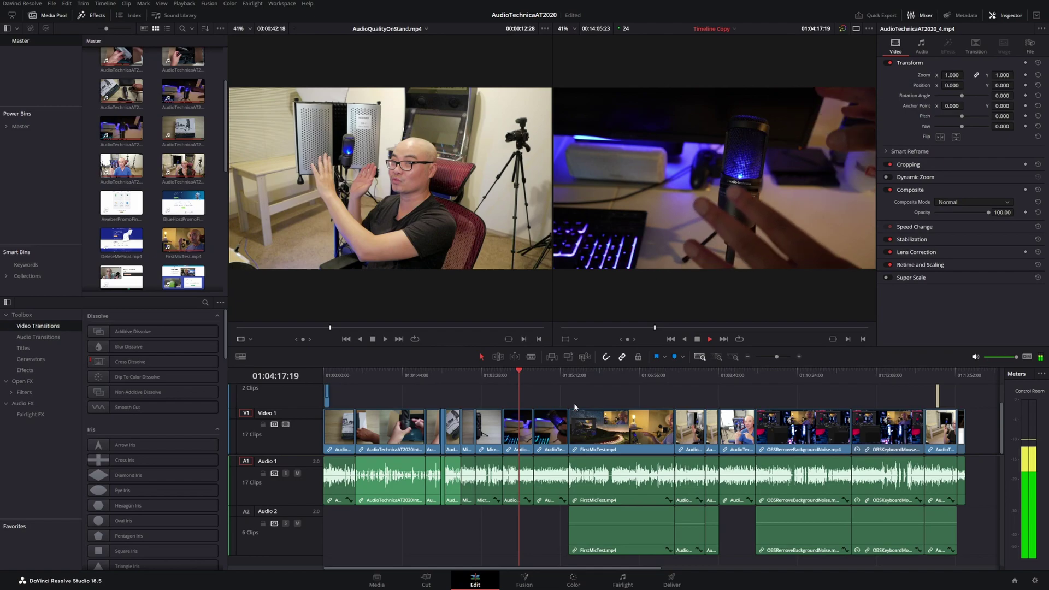
{"action": "key", "text": "l"}
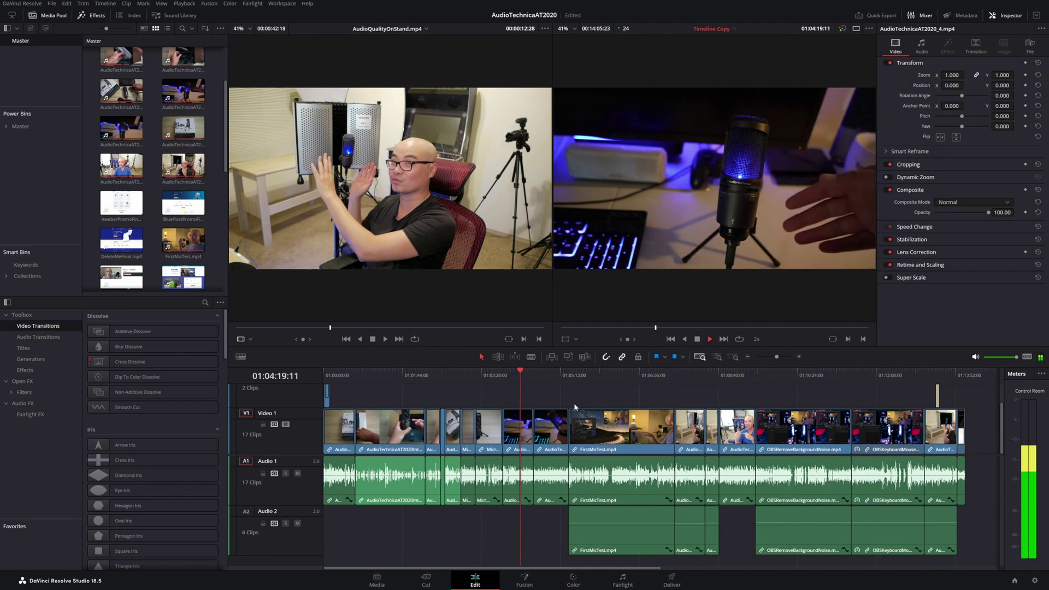
{"action": "key", "text": "l"}
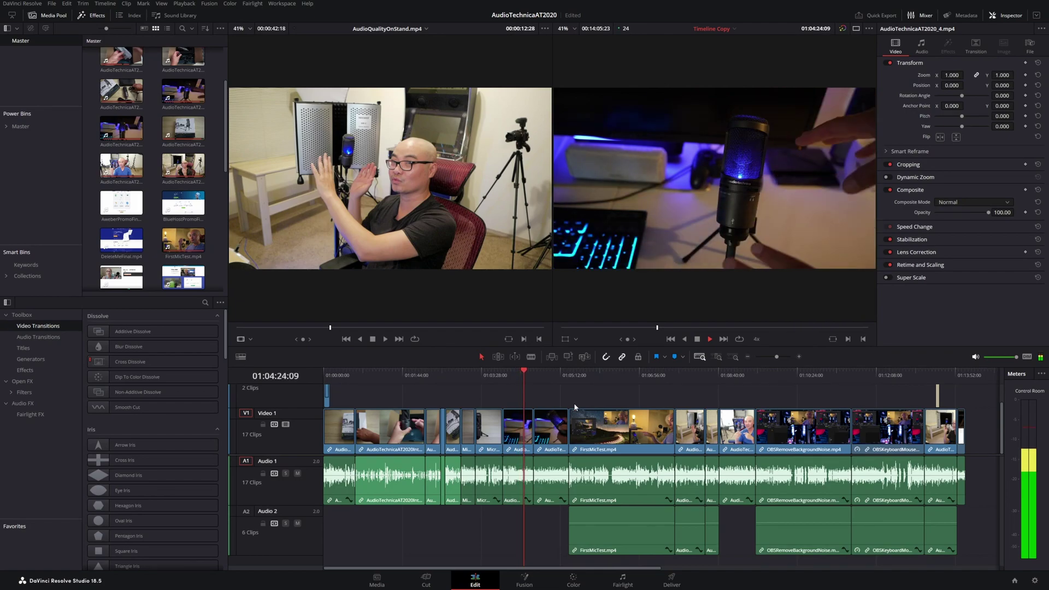
{"action": "key", "text": "space"}
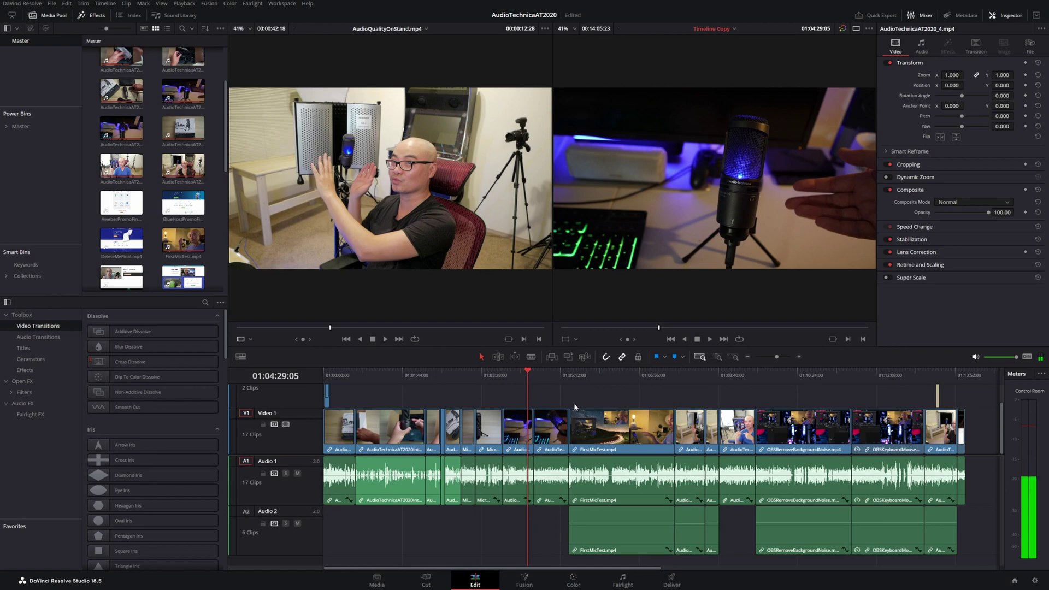
Step: Play in reverse with J up to 4x, then stop with K at 01:04:12:17
{"action": "key", "text": "j"}
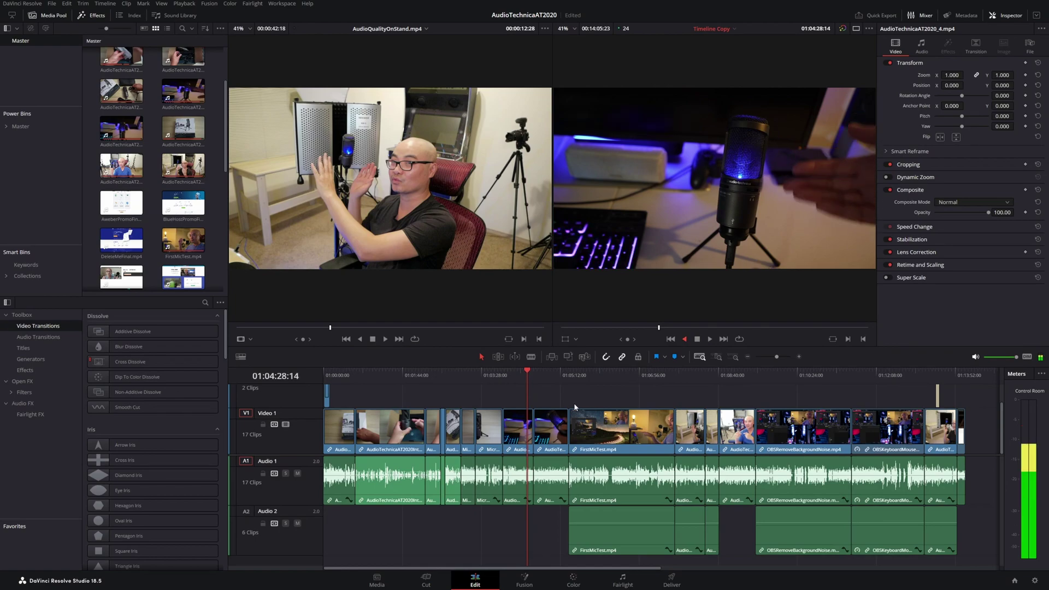
{"action": "key", "text": "j"}
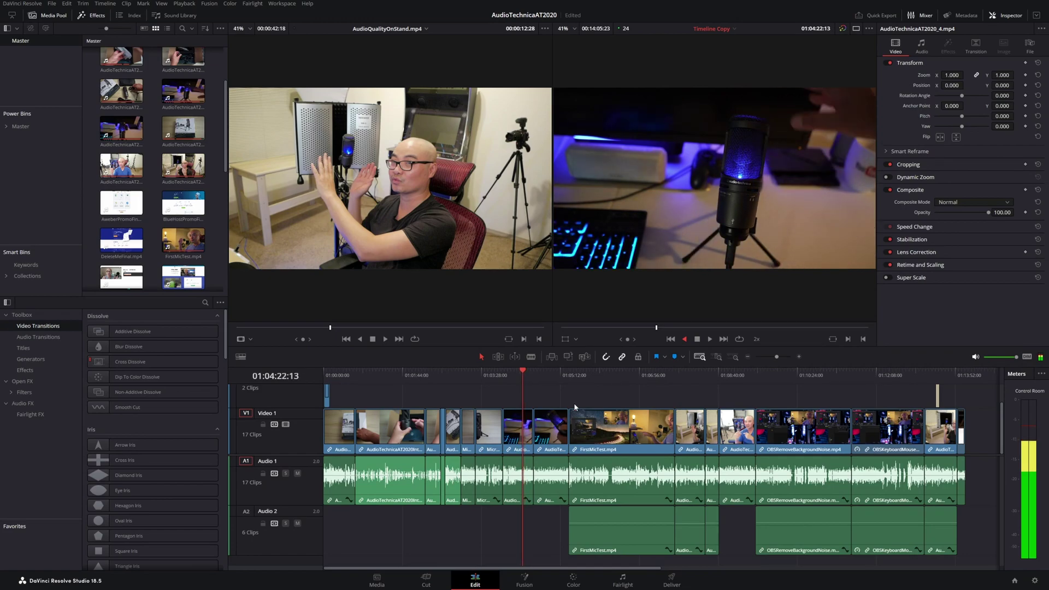
{"action": "key", "text": "j"}
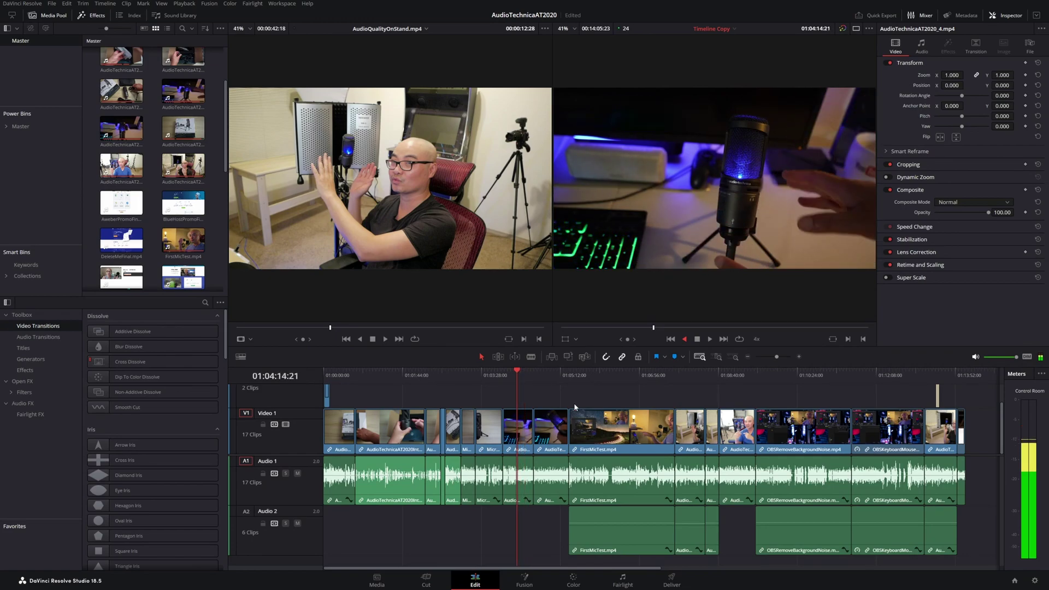
{"action": "key", "text": "k"}
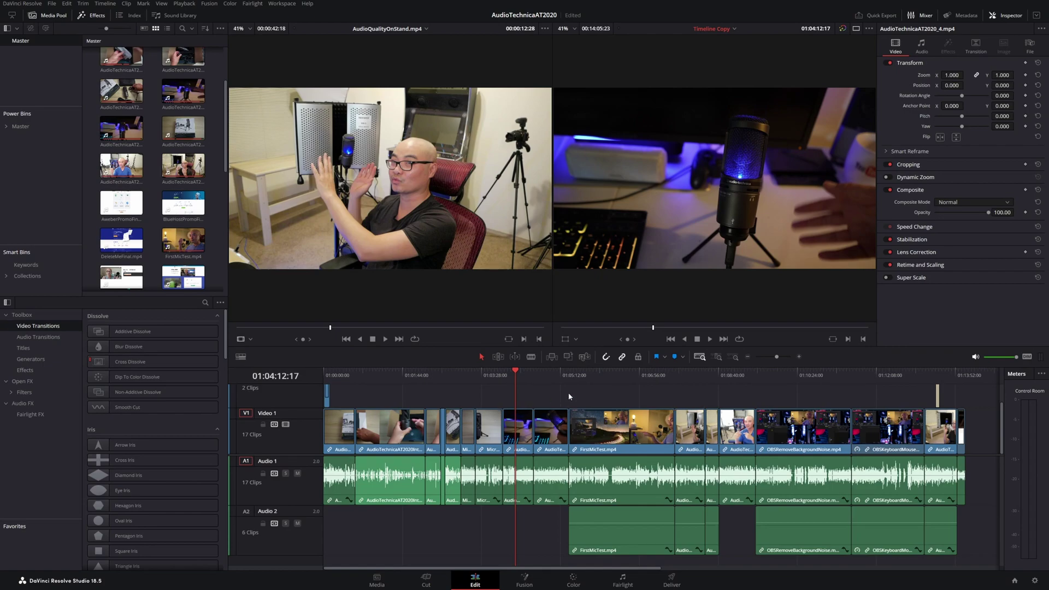
Step: Switch to Trim Edit Mode and slip the FirstMicTest footage to the left
{"action": "left_click_drag", "start_coordinate": [516, 372], "coordinate": [514, 375]}
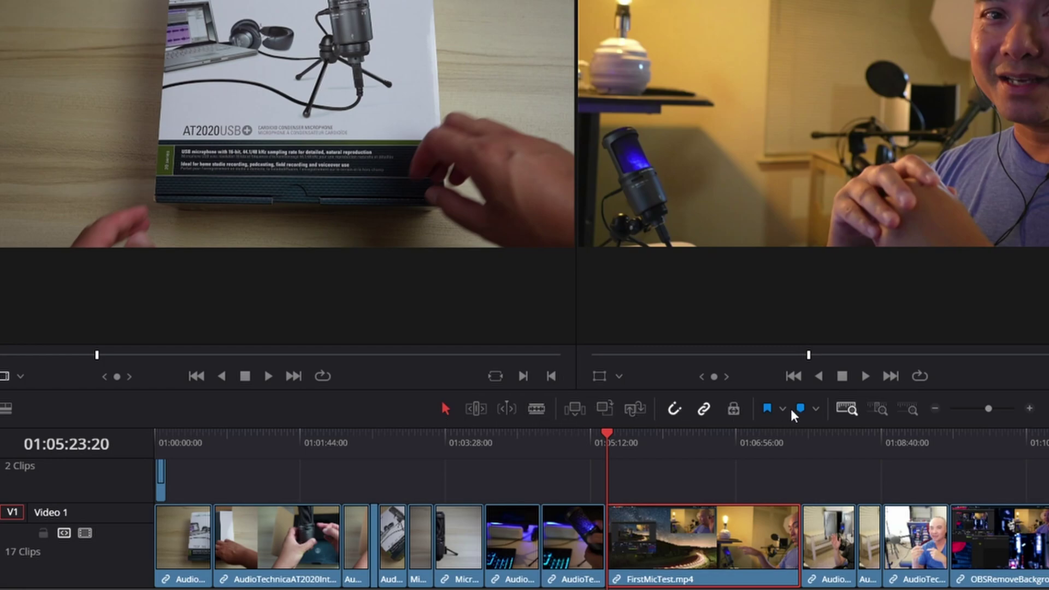
{"action": "left_click", "coordinate": [480, 408]}
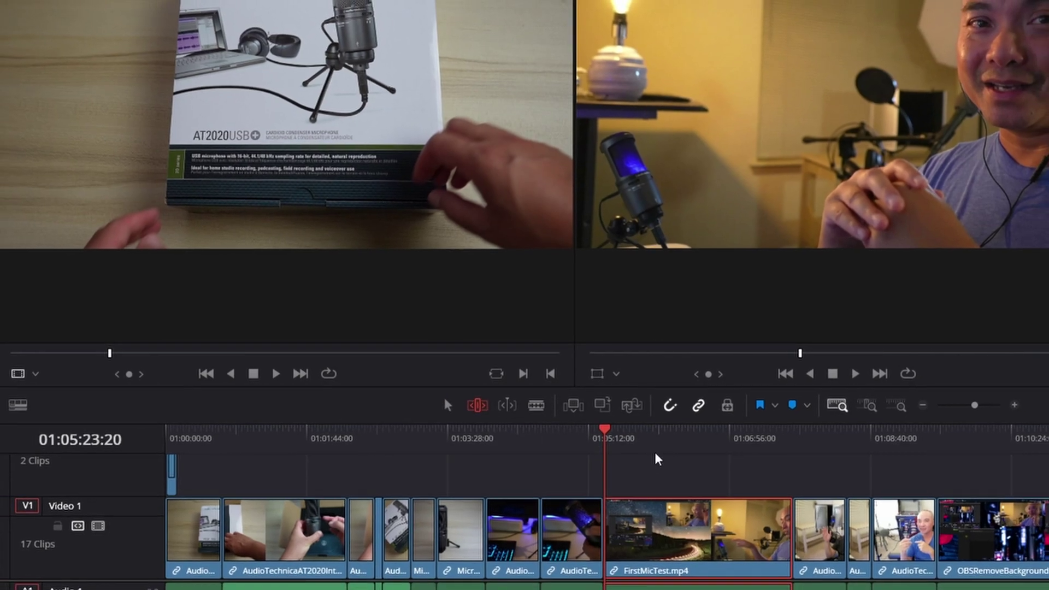
{"action": "left_click", "coordinate": [638, 438]}
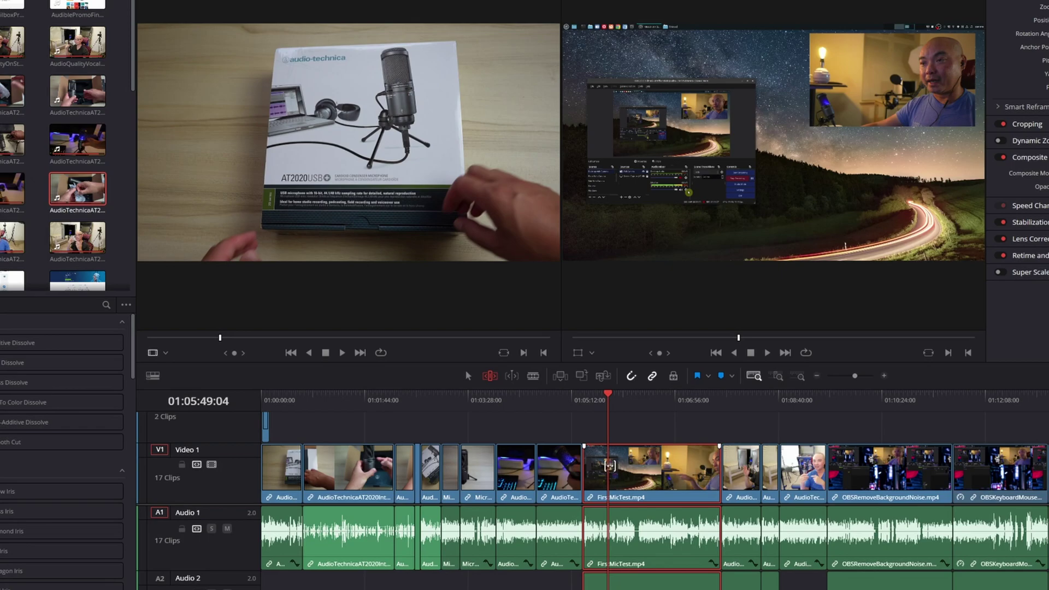
{"action": "left_click_drag", "start_coordinate": [609, 466], "coordinate": [555, 468]}
Step: Slip the FirstMicTest footage back the other way, ending at 01:06:03:17
{"action": "left_click", "coordinate": [559, 402]}
{"action": "left_click", "coordinate": [561, 473]}
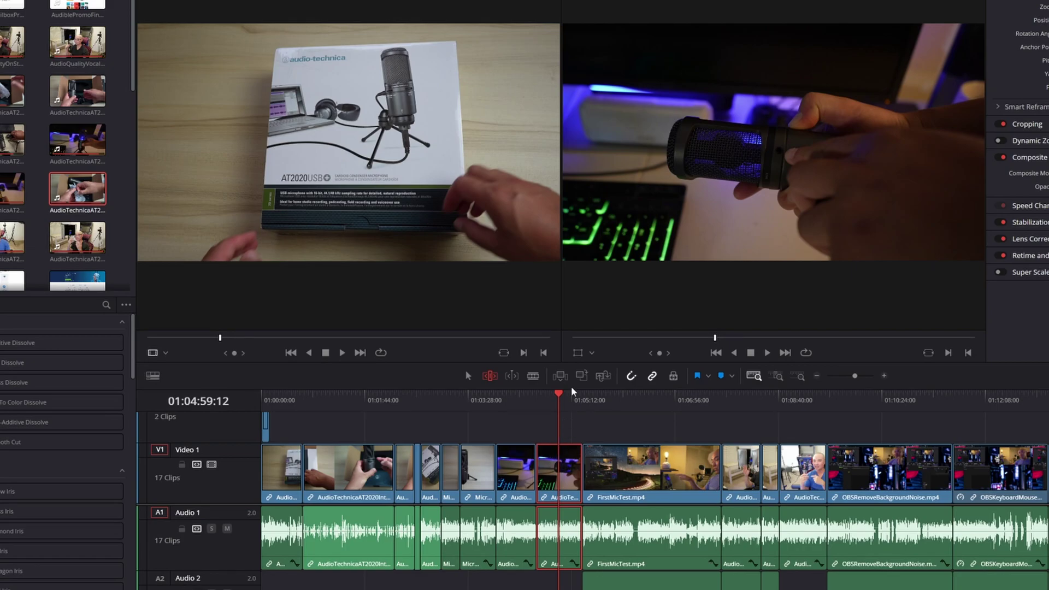
{"action": "left_click", "coordinate": [539, 468]}
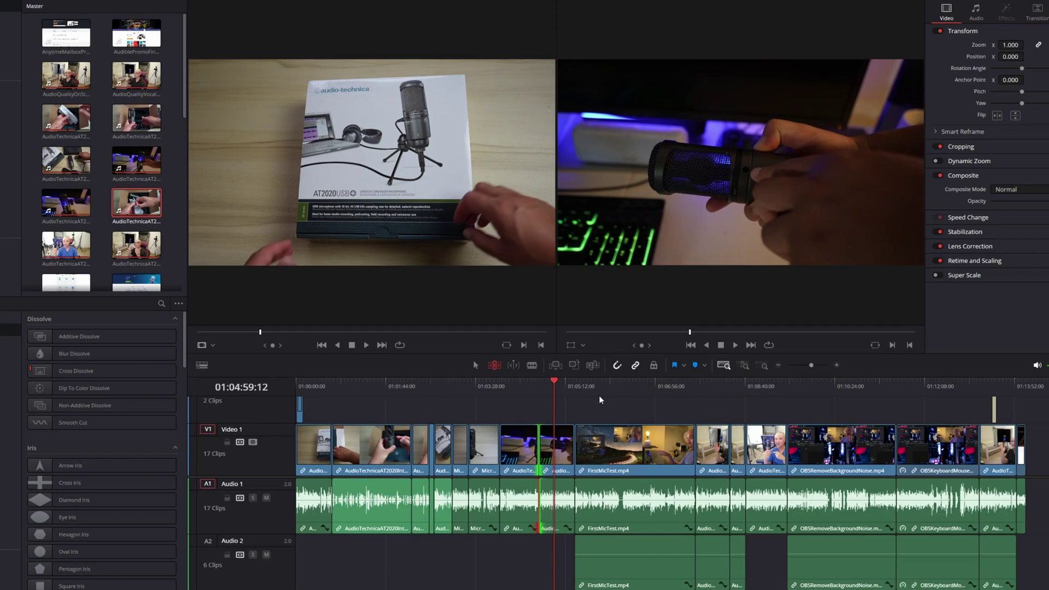
{"action": "left_click", "coordinate": [628, 460]}
{"action": "left_click_drag", "start_coordinate": [626, 453], "coordinate": [601, 432]}
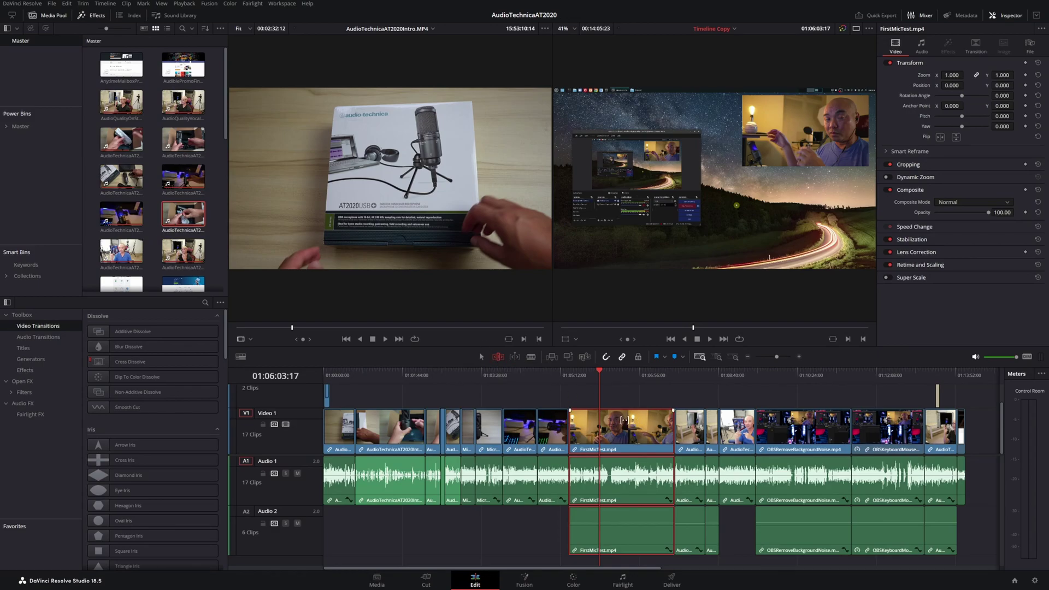
Step: Return to normal selection, select OBSRemoveBackgroundNoise, and park the playhead inside it
{"action": "left_click", "coordinate": [480, 356]}
{"action": "left_click", "coordinate": [764, 376]}
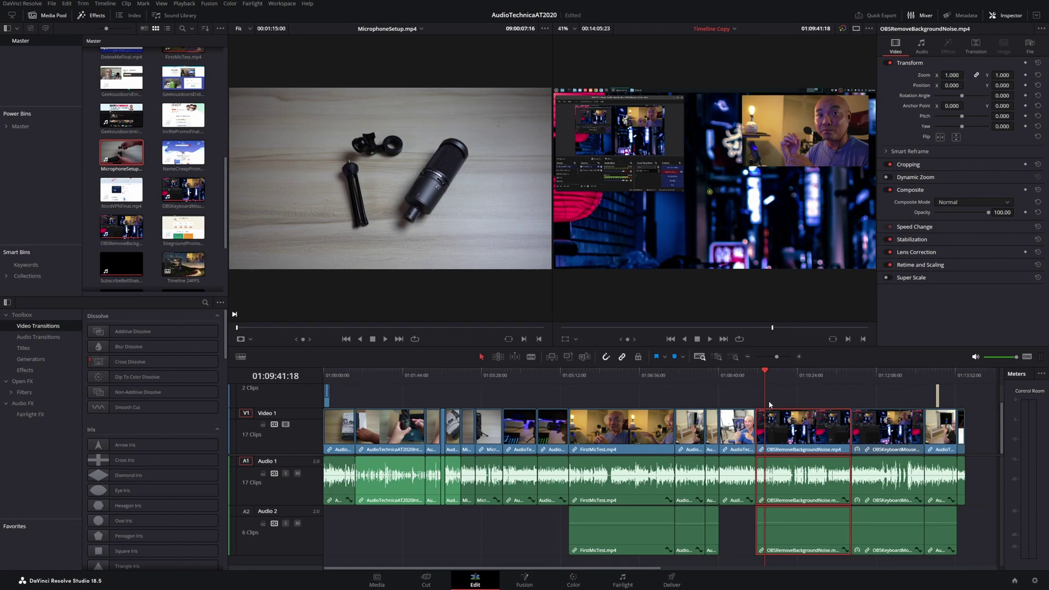
{"action": "left_click", "coordinate": [774, 373]}
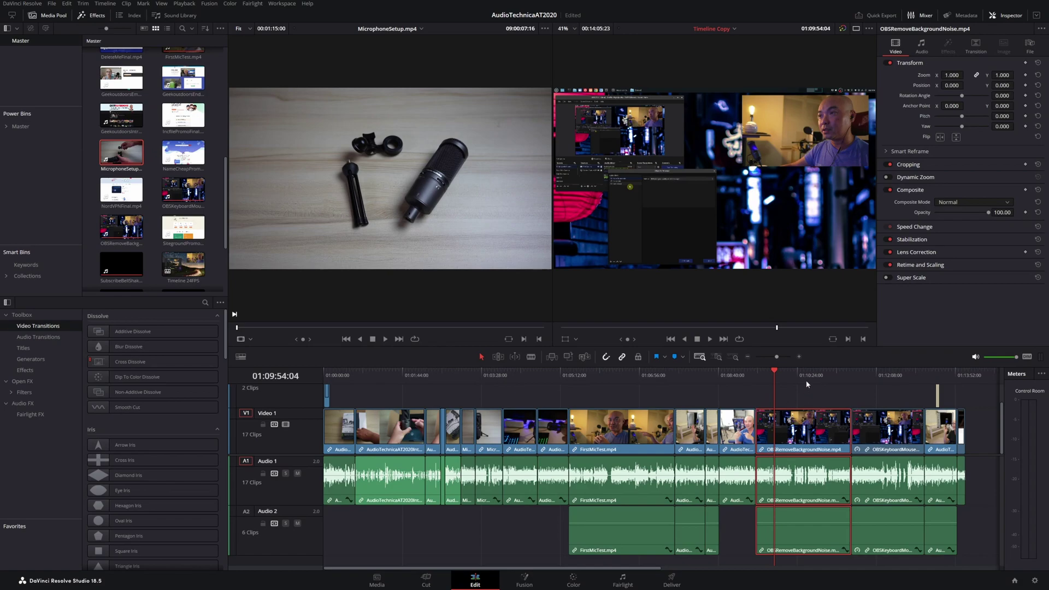
{"action": "left_click", "coordinate": [804, 376]}
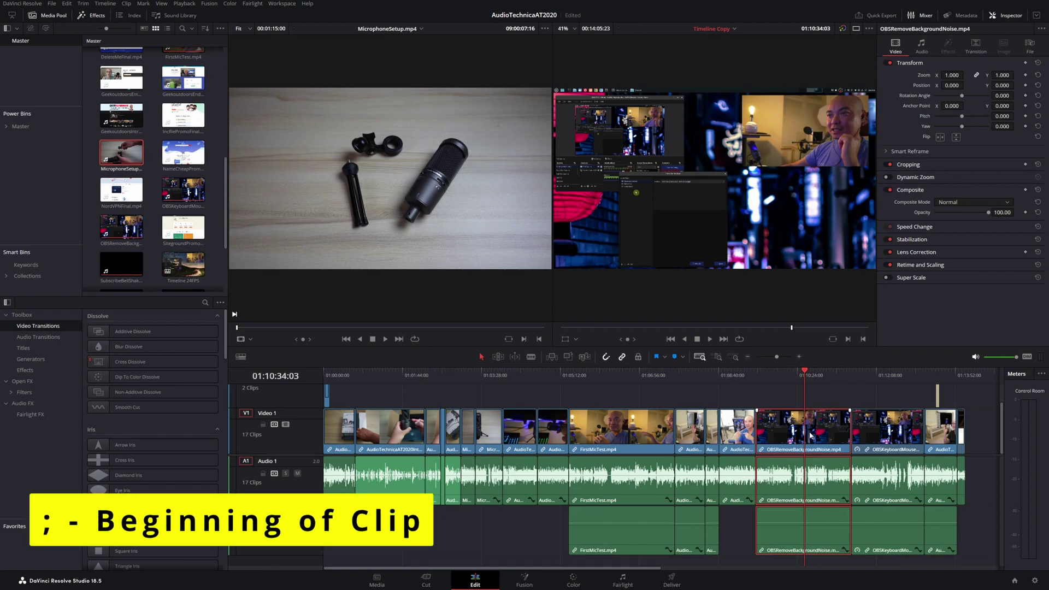
Step: Jump to the clip's start with ; and its end with '
{"action": "key", "text": "semicolon"}
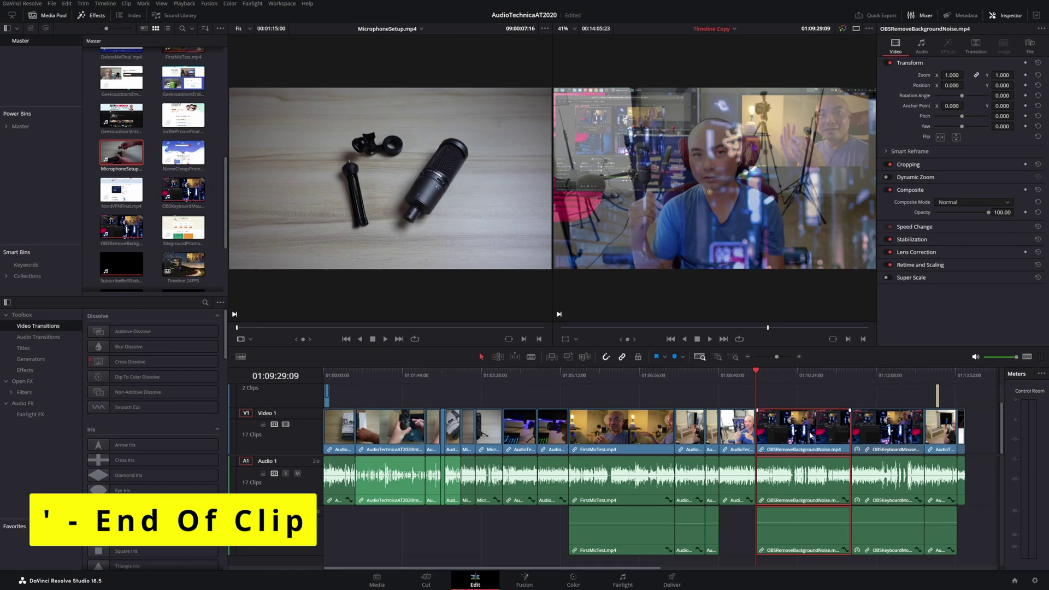
{"action": "key", "text": "apostrophe"}
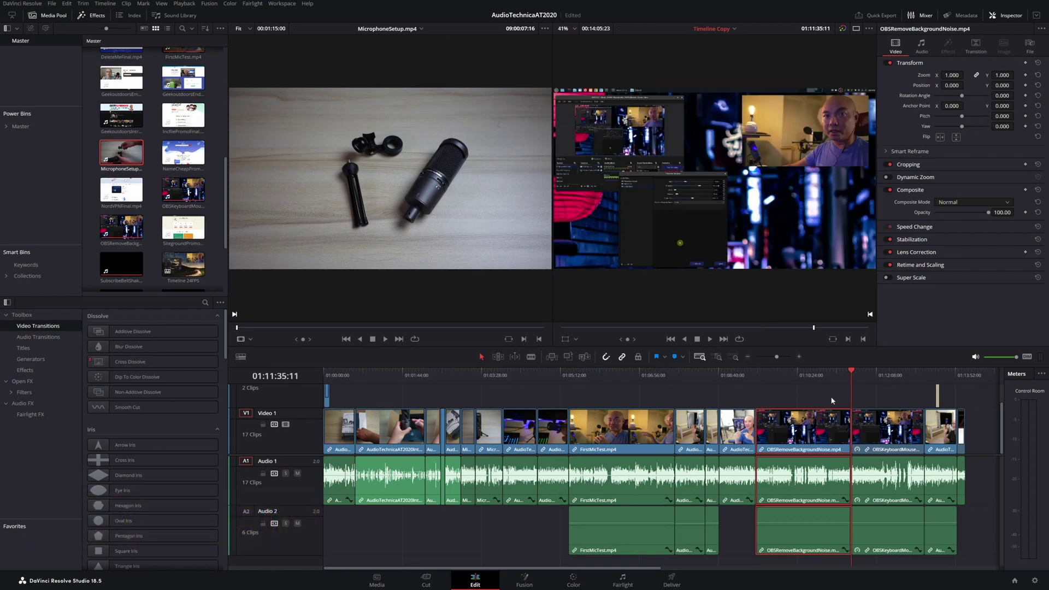
{"action": "left_click", "coordinate": [811, 375]}
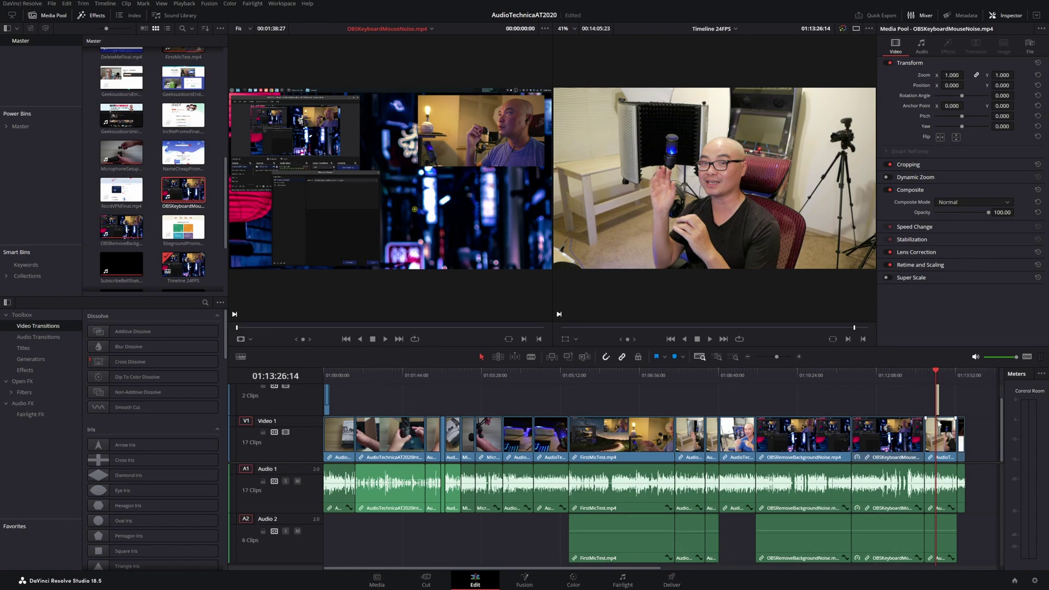
Step: Scrub across the timeline, then jump to the project's start with Home and end with End
{"action": "left_click", "coordinate": [897, 374]}
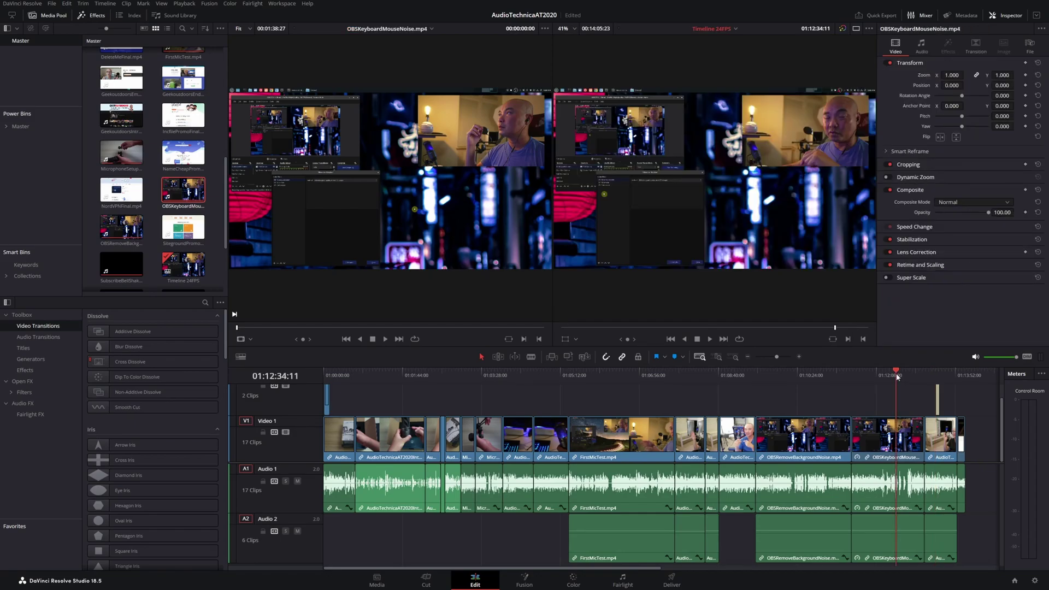
{"action": "left_click_drag", "start_coordinate": [896, 376], "coordinate": [940, 373]}
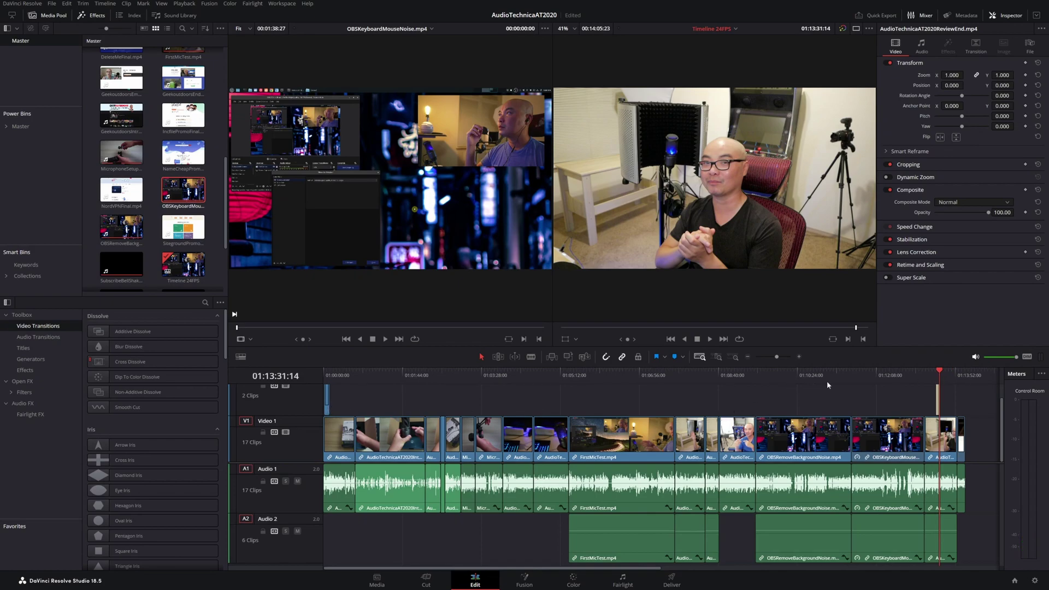
{"action": "left_click", "coordinate": [390, 373]}
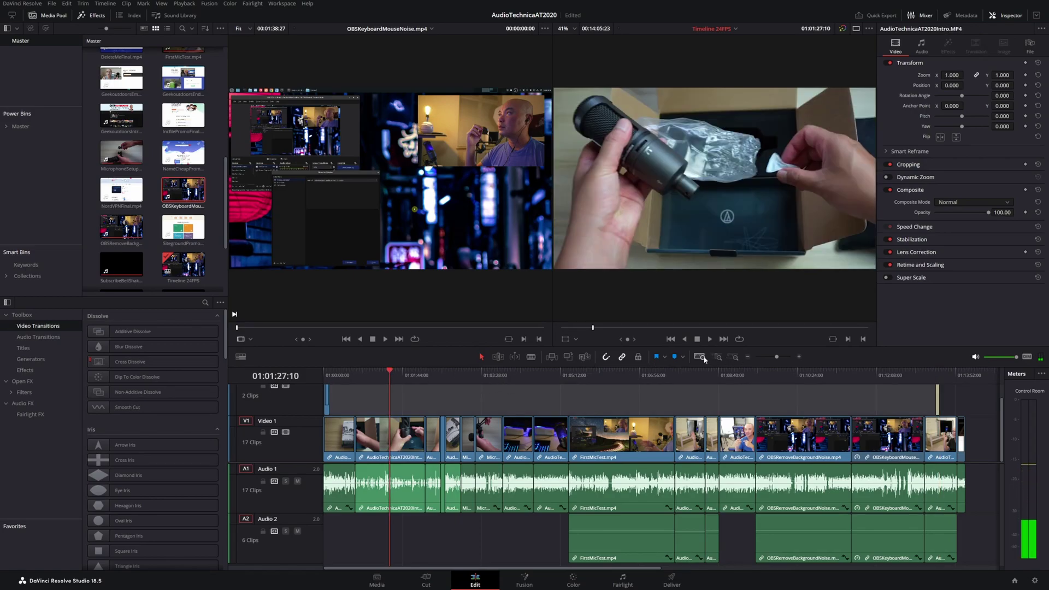
{"action": "left_click", "coordinate": [947, 377]}
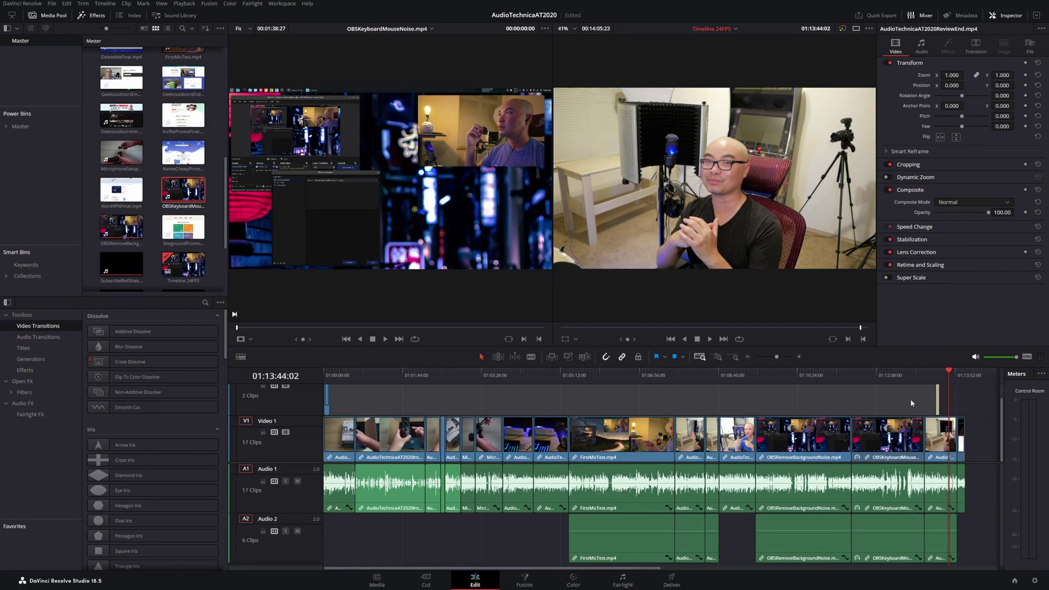
{"action": "key", "text": "Home"}
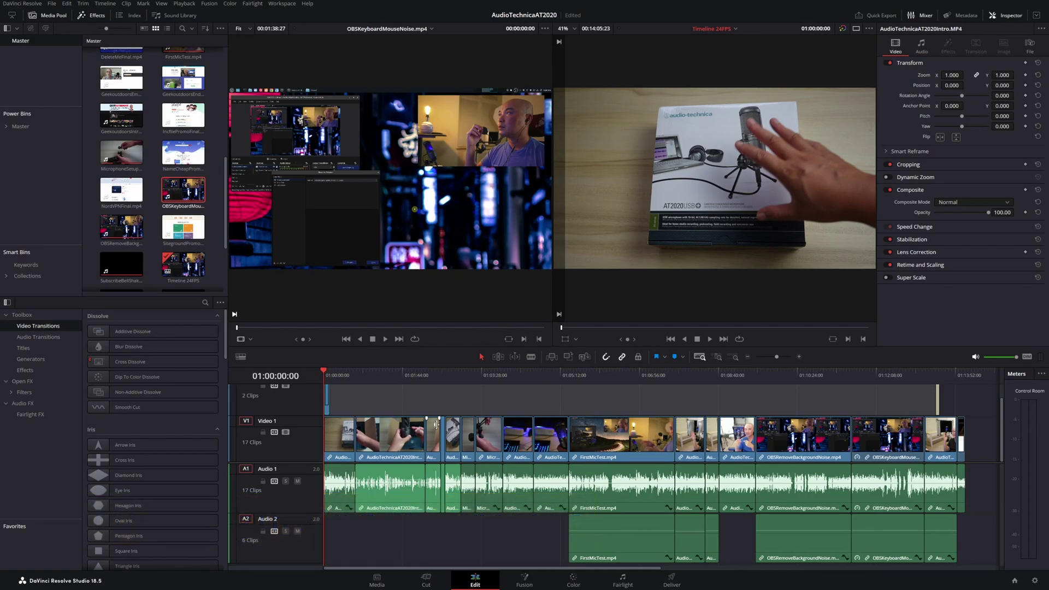
{"action": "key", "text": "End"}
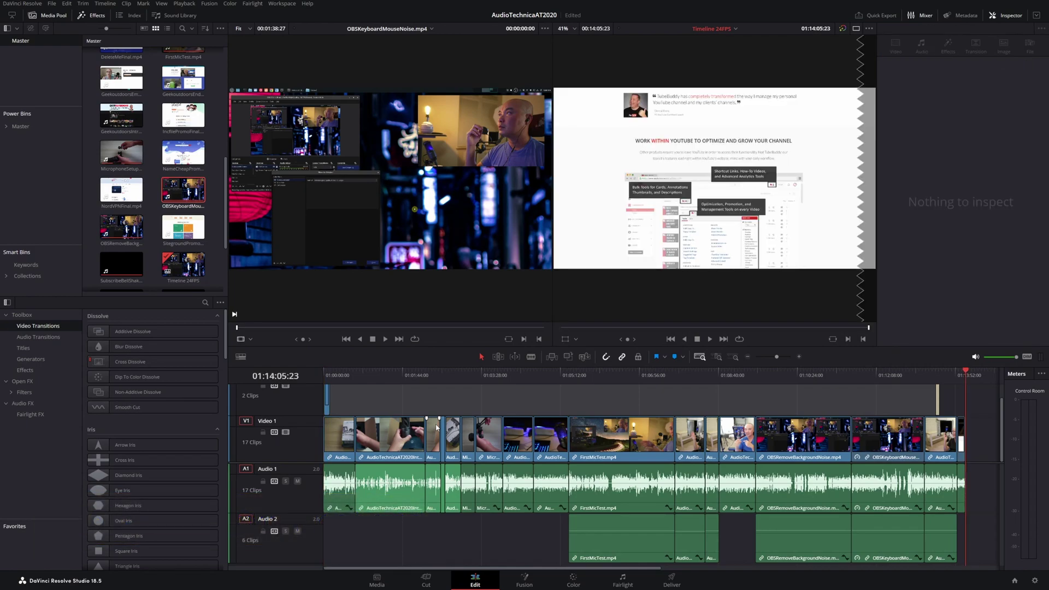
Step: Step the playhead back via 01:08:00:07 and 01:05:41:14 to 01:00:23:17 on the intro clip
{"action": "left_click", "coordinate": [788, 375]}
{"action": "left_click", "coordinate": [720, 378]}
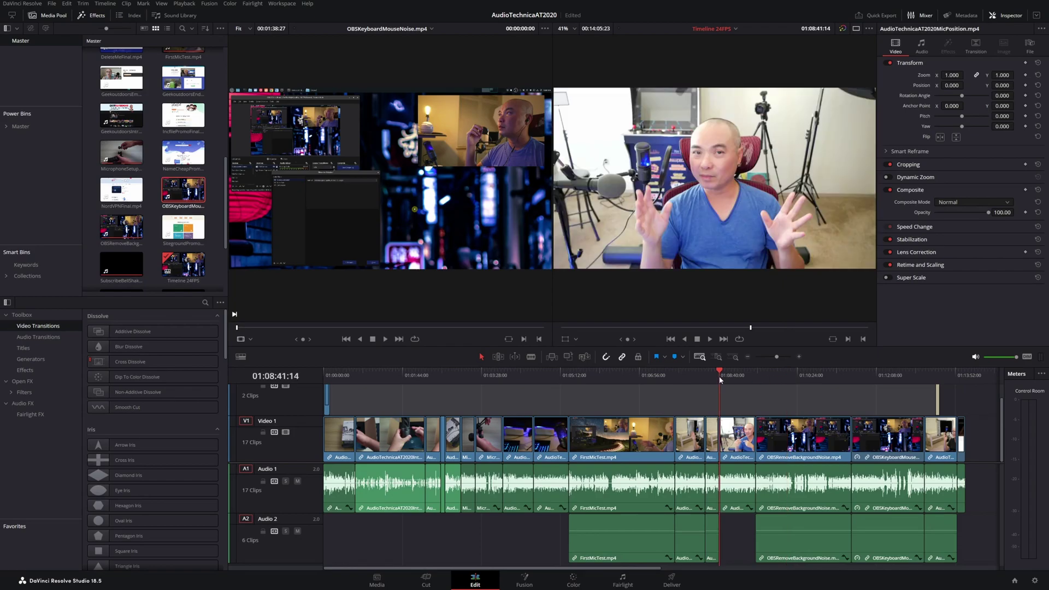
{"action": "left_click", "coordinate": [688, 375]}
{"action": "left_click", "coordinate": [652, 375]}
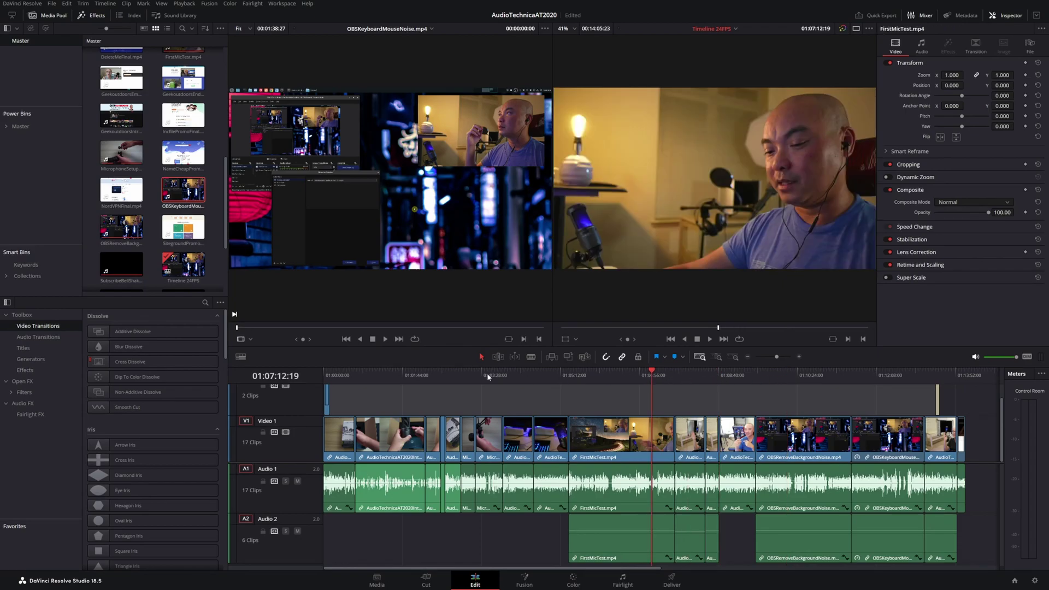
{"action": "left_click", "coordinate": [583, 373]}
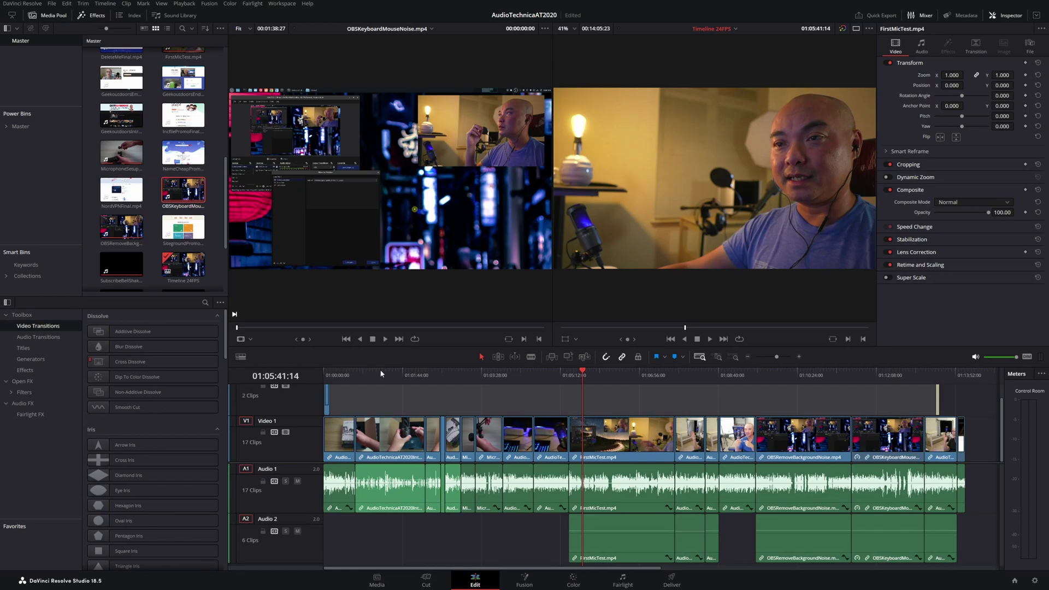
{"action": "left_click", "coordinate": [341, 374]}
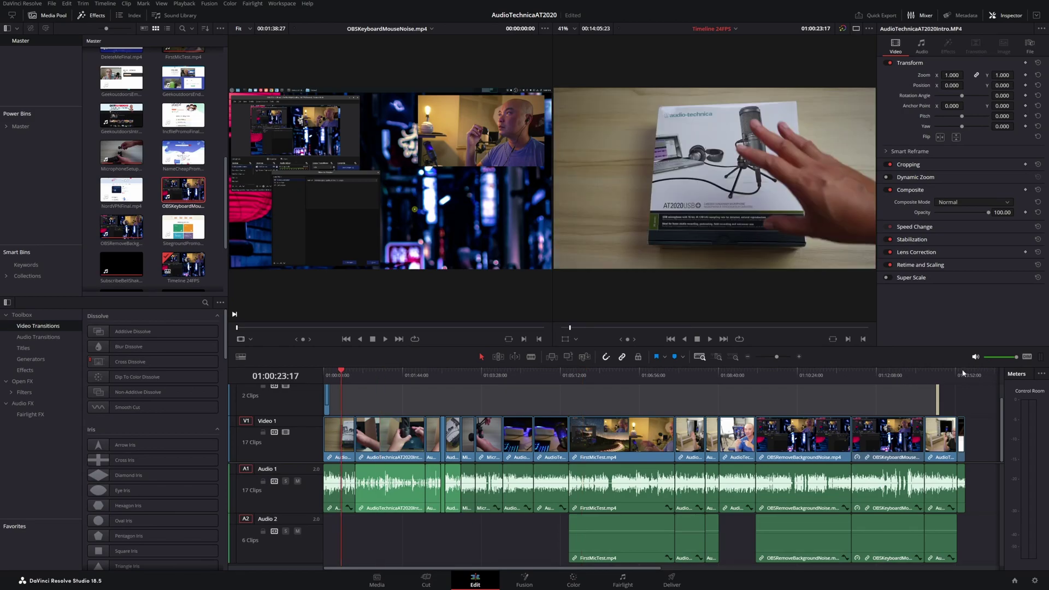
Step: Place the playhead at 01:08:06:06 on the AudioQualityOnStand clip
{"action": "left_click", "coordinate": [964, 374]}
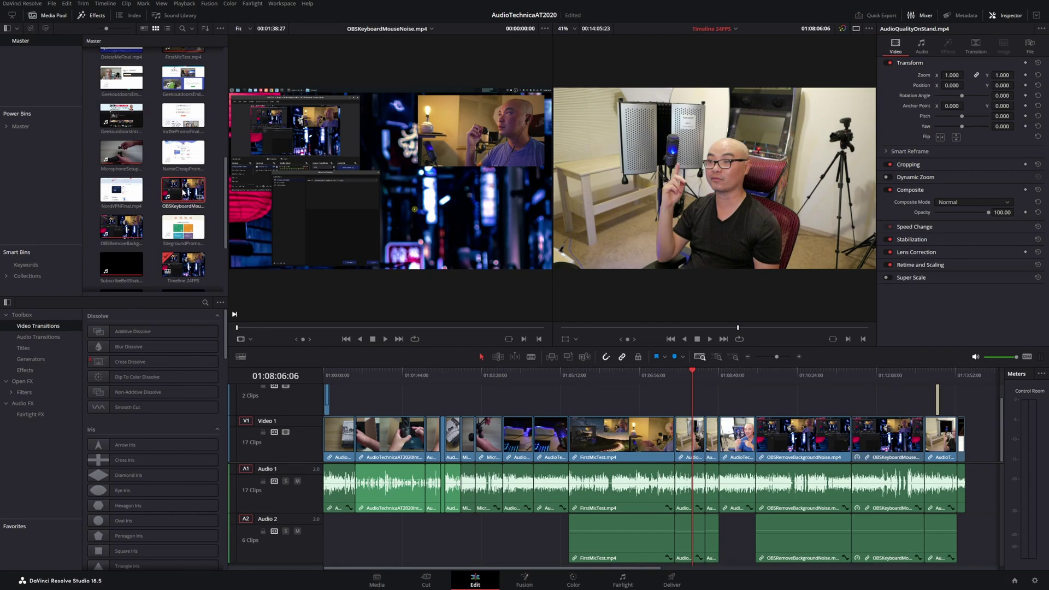
Step: Drop OBSKeyboardMouseNoise onto Video 2 and Audio 2, remove it again, and save the project
{"action": "left_click_drag", "start_coordinate": [183, 192], "coordinate": [524, 395]}
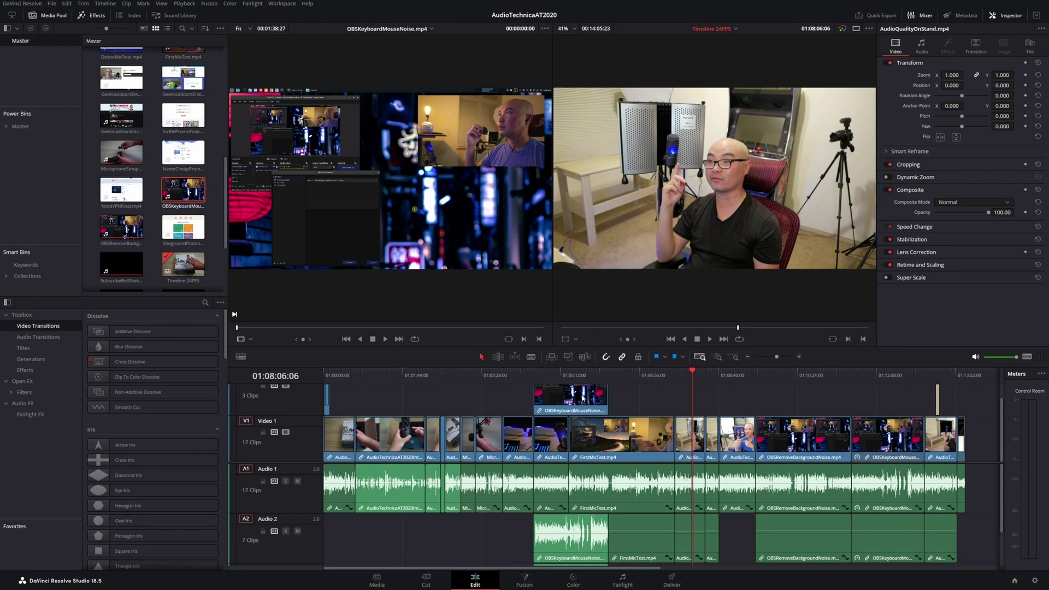
{"action": "key", "text": "Delete"}
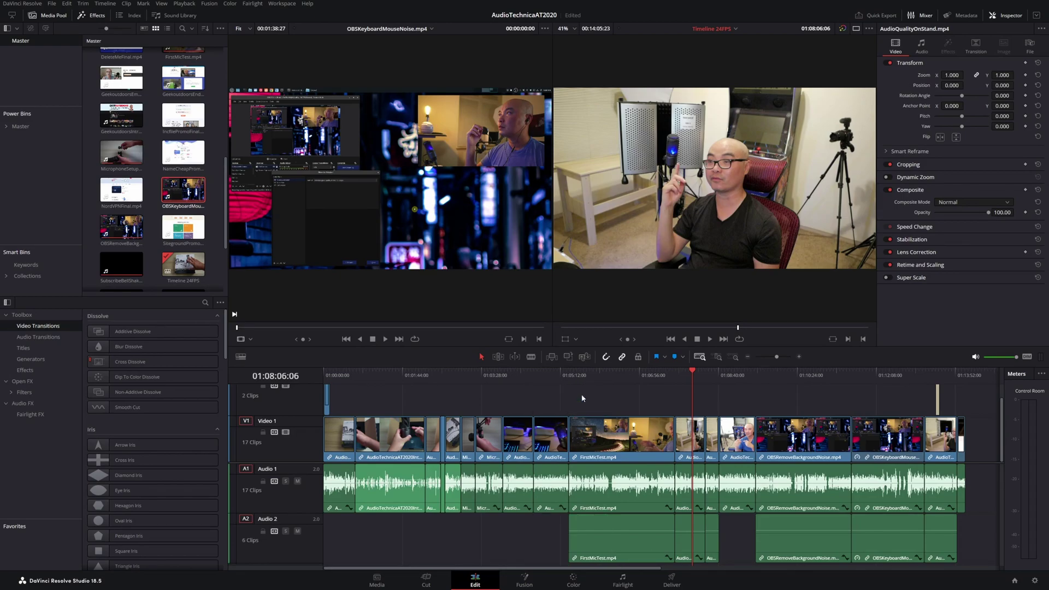
{"action": "key", "text": "ctrl+s"}
Step: Overwrite the OBSKeyboardMouseNoise clip onto Video 1 via the viewer, save, then undo it
{"action": "left_click", "coordinate": [310, 200]}
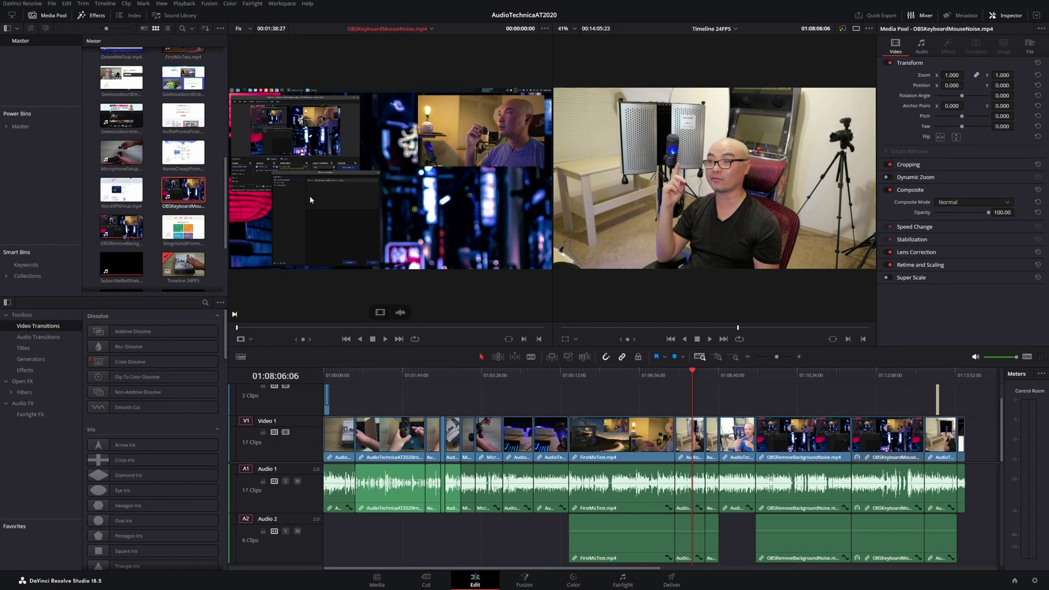
{"action": "left_click_drag", "start_coordinate": [329, 200], "coordinate": [700, 161]}
{"action": "left_click_drag", "start_coordinate": [792, 142], "coordinate": [644, 299]}
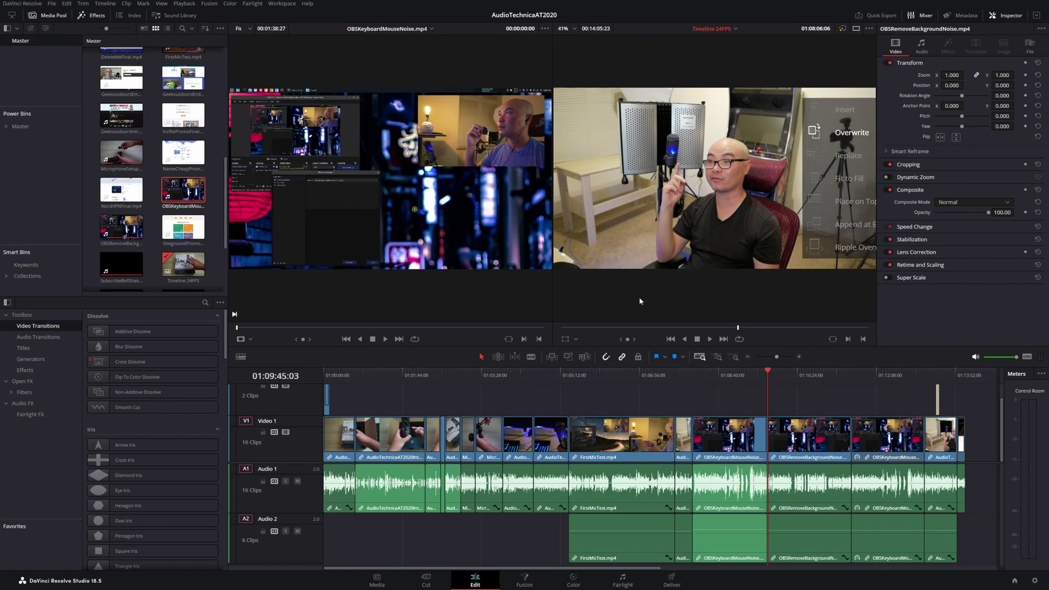
{"action": "key", "text": "ctrl+s"}
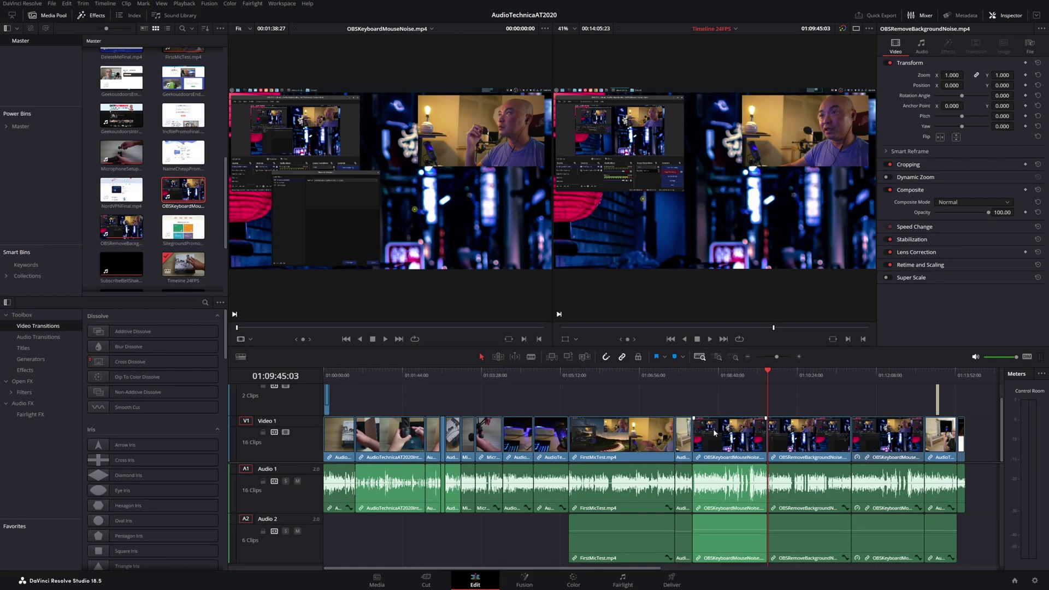
{"action": "key", "text": "ctrl+z"}
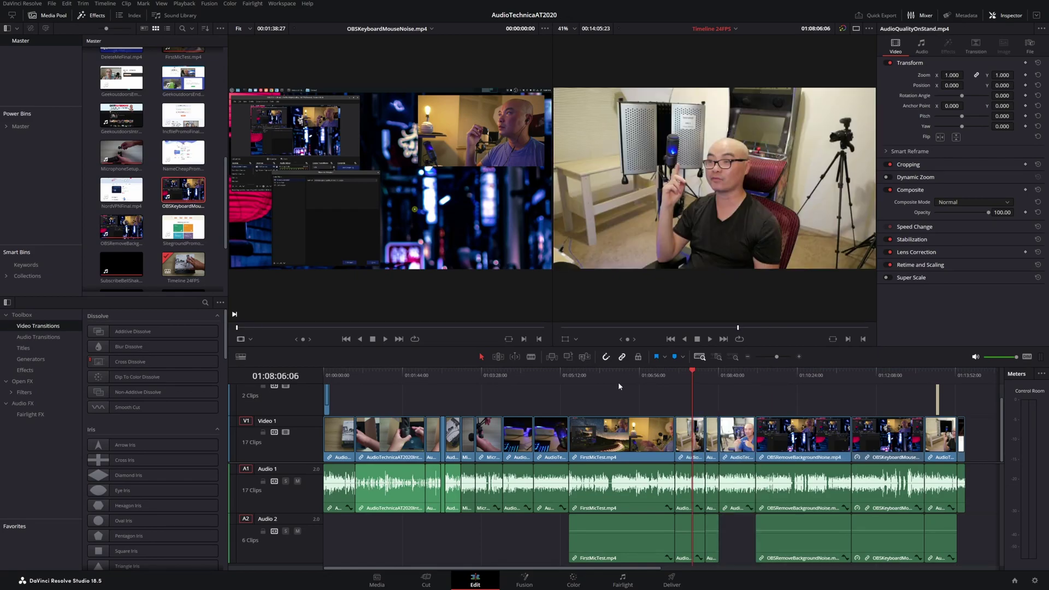
Step: Insert OBSKeyboardMouseNoise at the playhead in FirstMicTest with F9, then undo the insert
{"action": "left_click", "coordinate": [620, 376]}
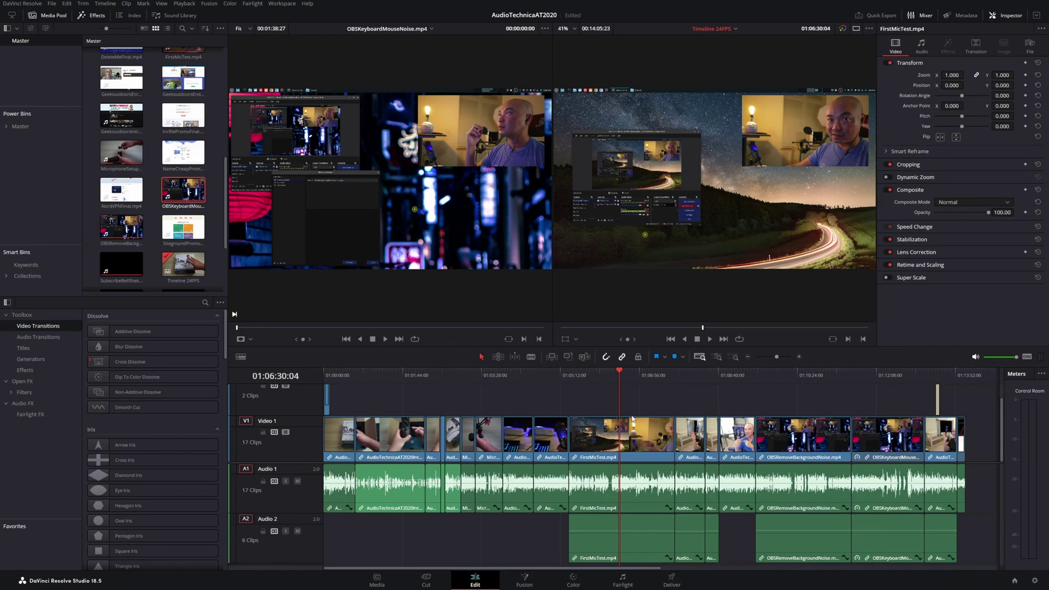
{"action": "key", "text": "F9"}
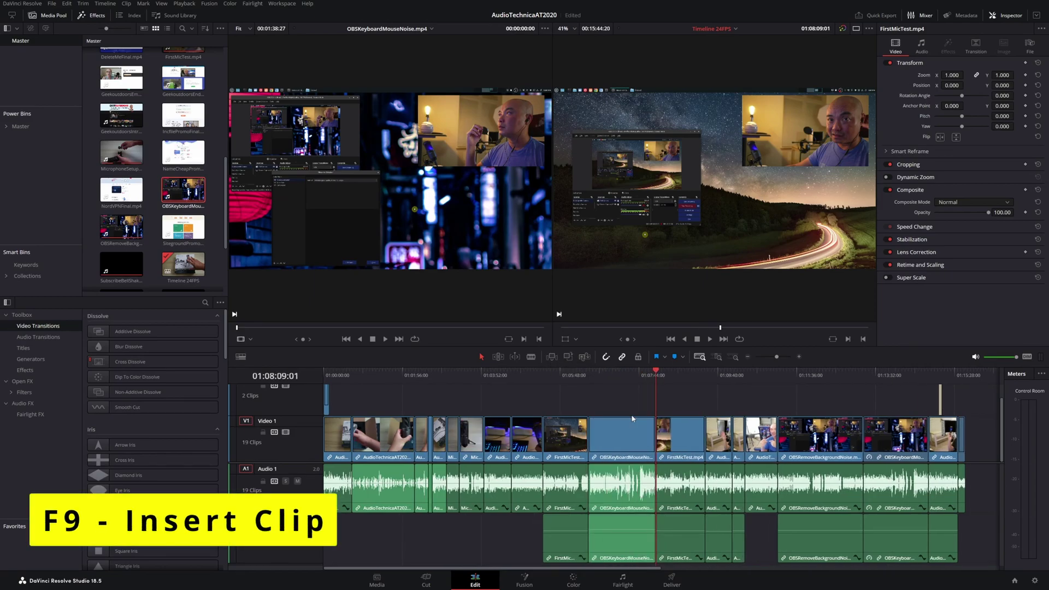
{"action": "left_click", "coordinate": [609, 376]}
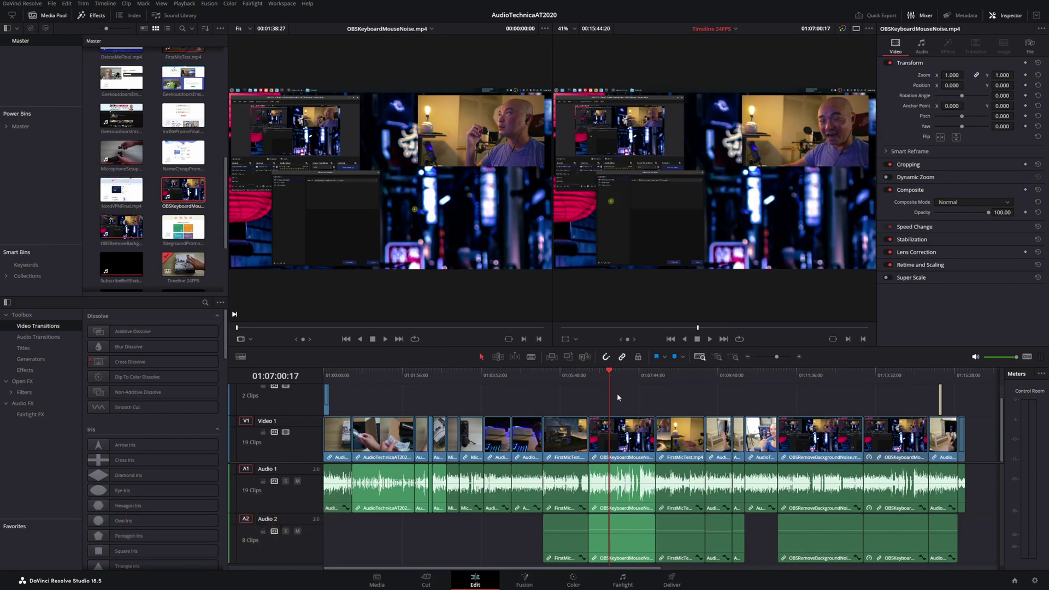
{"action": "key", "text": "ctrl+z"}
{"action": "scroll", "coordinate": [130, 208], "scroll_direction": "down", "scroll_amount": 3}
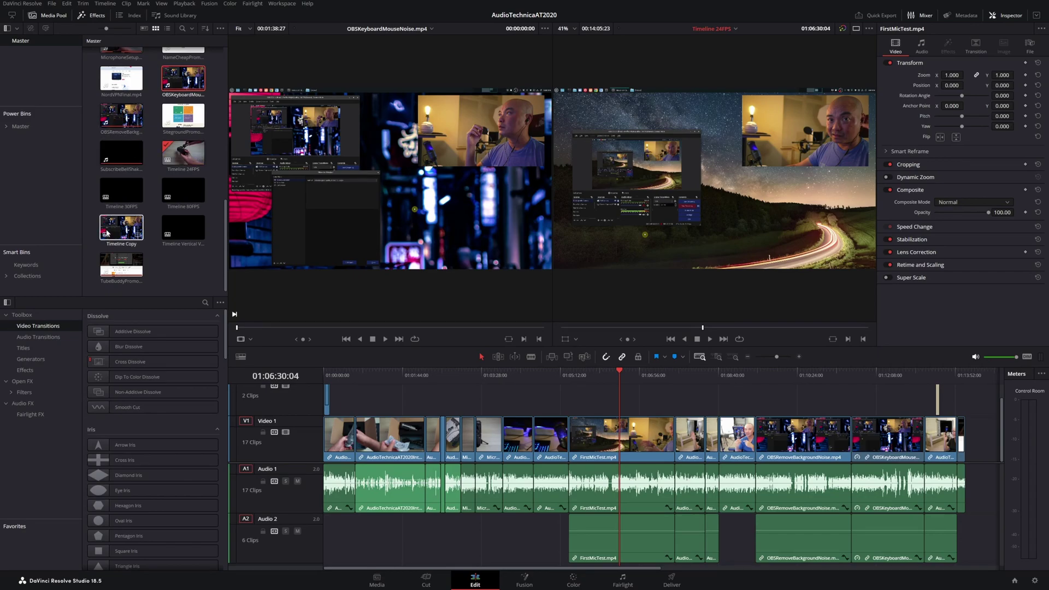
Step: Drop the OBSRemoveBackgroundNoise source clip into the timeline and select the FirstMicTest clip
{"action": "left_click", "coordinate": [121, 116]}
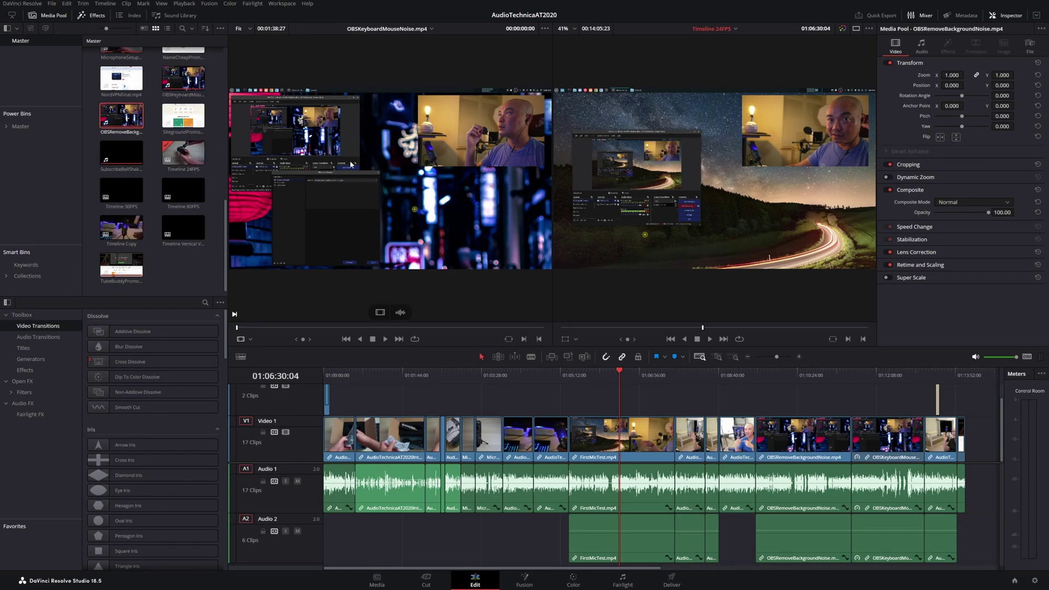
{"action": "left_click_drag", "start_coordinate": [350, 164], "coordinate": [743, 186]}
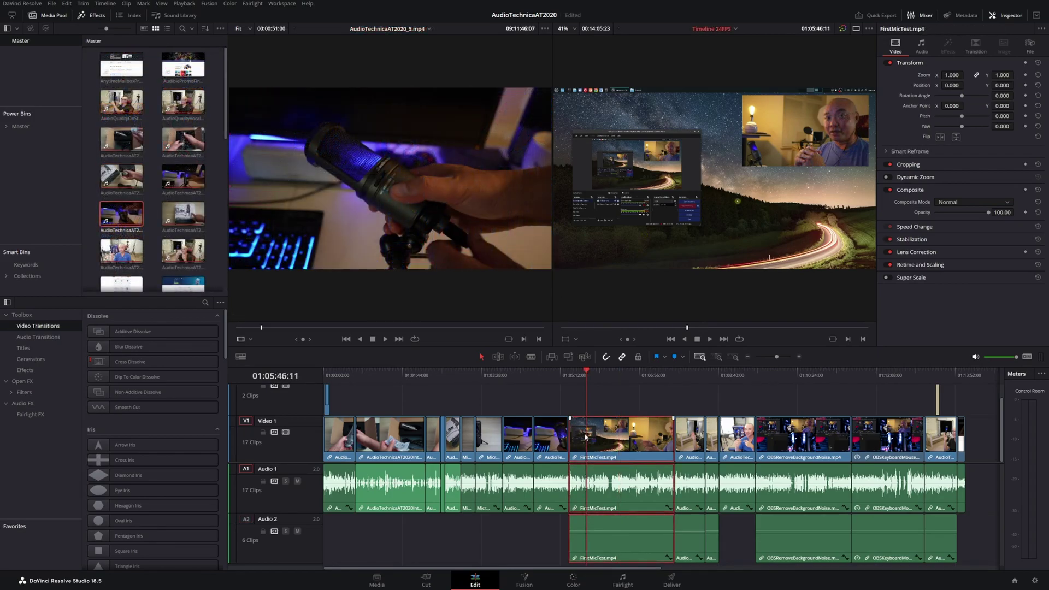
{"action": "left_click", "coordinate": [587, 418]}
Step: Scrub the playhead back and forth through FirstMicTest, silently, around 01:06:12:09 to 01:06:53:09
{"action": "left_click_drag", "start_coordinate": [586, 373], "coordinate": [641, 381]}
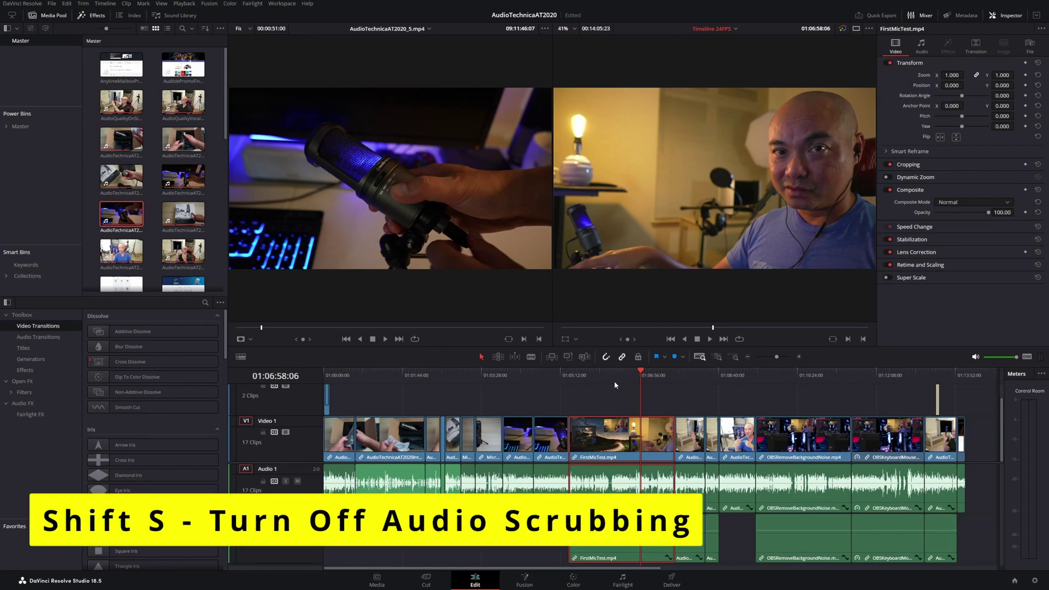
{"action": "left_click_drag", "start_coordinate": [589, 375], "coordinate": [646, 388]}
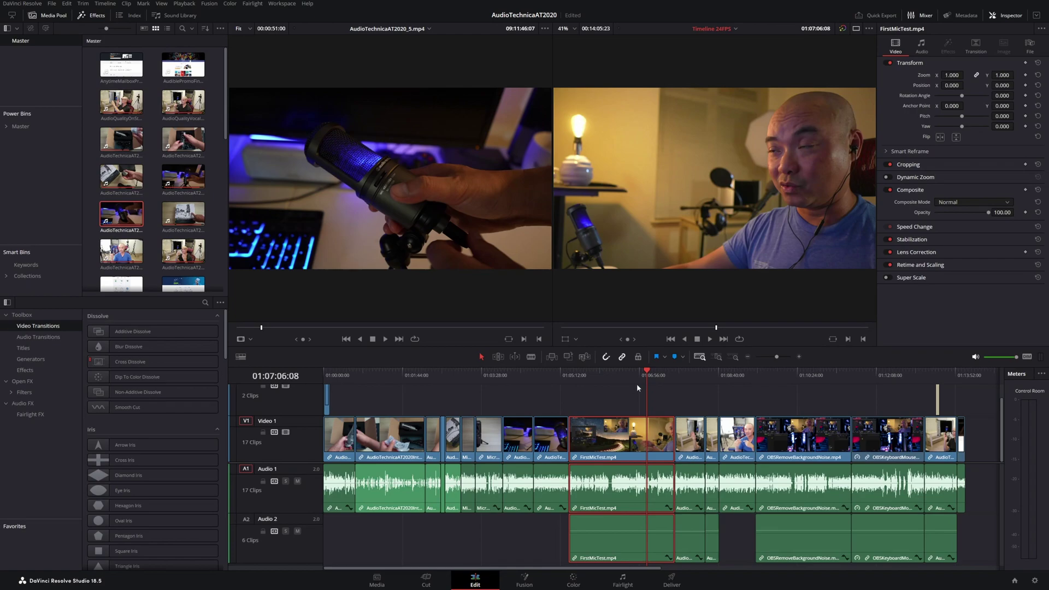
{"action": "mouse_move", "coordinate": [637, 384]}
{"action": "left_mouse_down"}
{"action": "mouse_move", "coordinate": [646, 382]}
{"action": "mouse_move", "coordinate": [590, 380]}
{"action": "mouse_move", "coordinate": [631, 391]}
{"action": "left_mouse_up"}
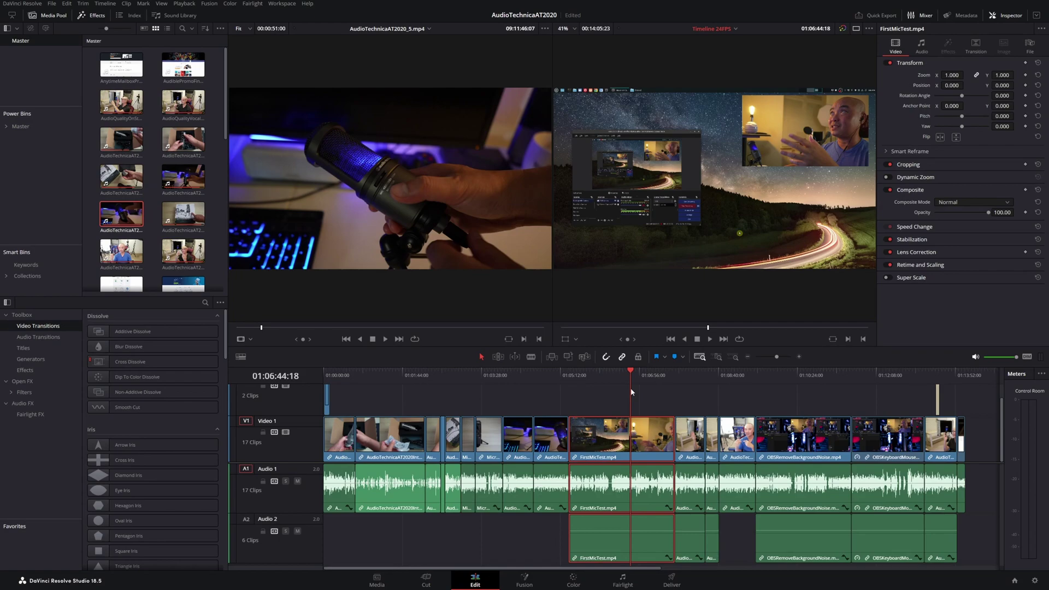
{"action": "left_click_drag", "start_coordinate": [631, 391], "coordinate": [595, 385]}
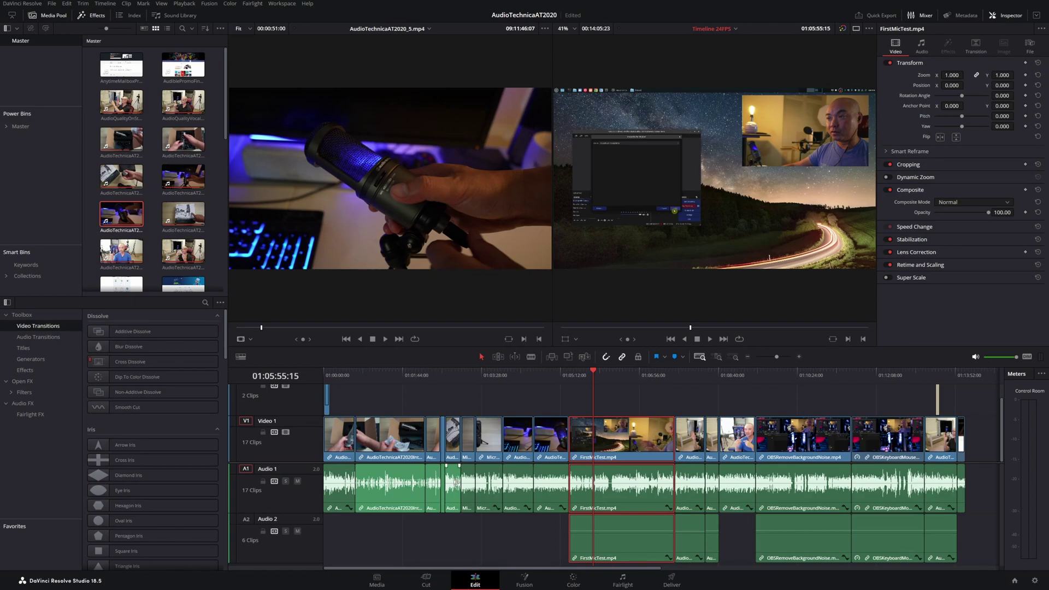
{"action": "left_click", "coordinate": [524, 580]}
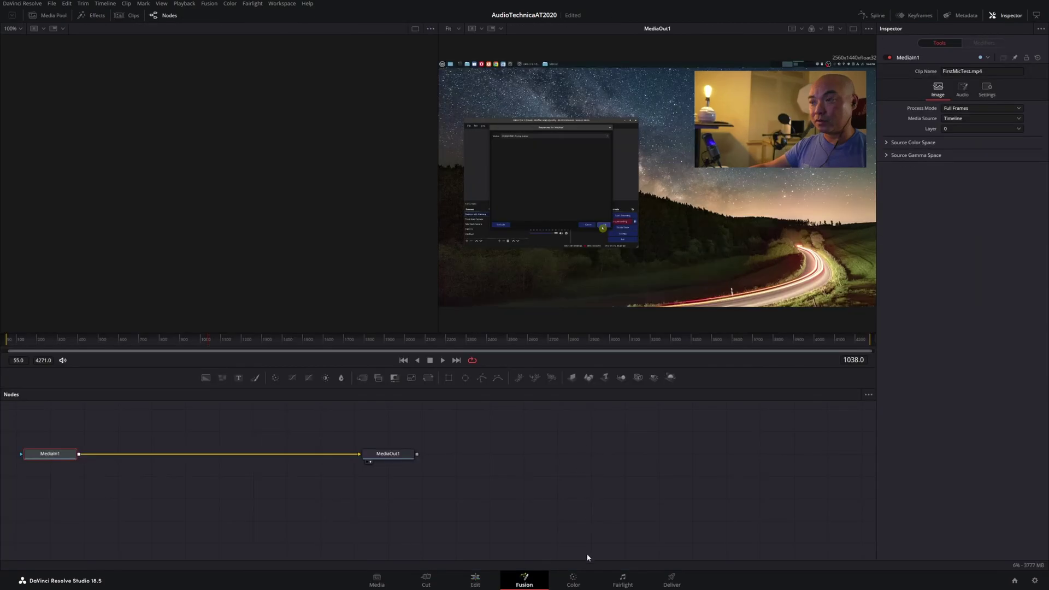
{"action": "left_click", "coordinate": [572, 580]}
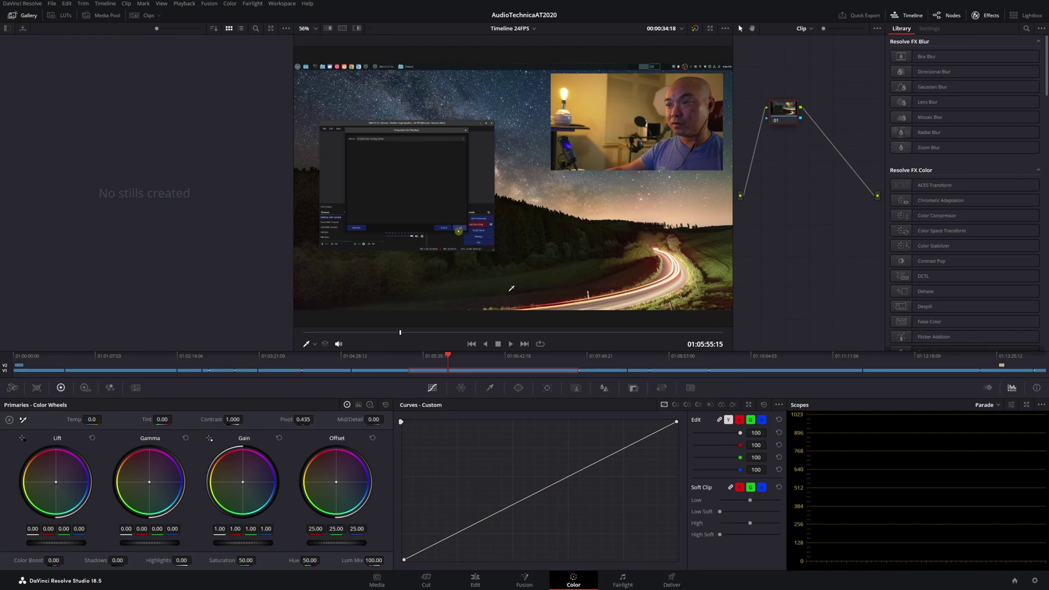
{"action": "left_click", "coordinate": [628, 576]}
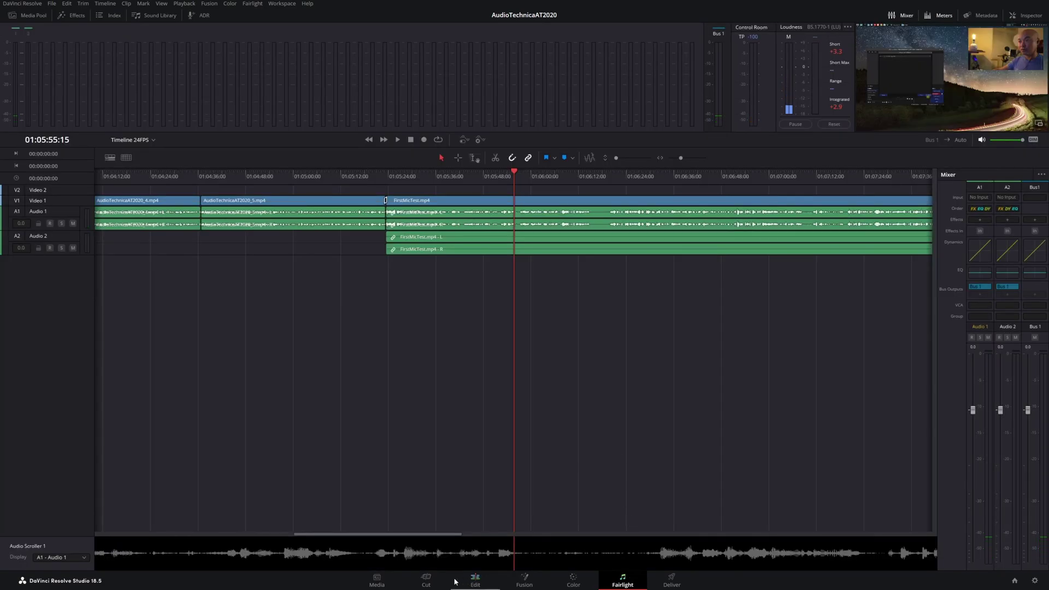
{"action": "left_click", "coordinate": [426, 580]}
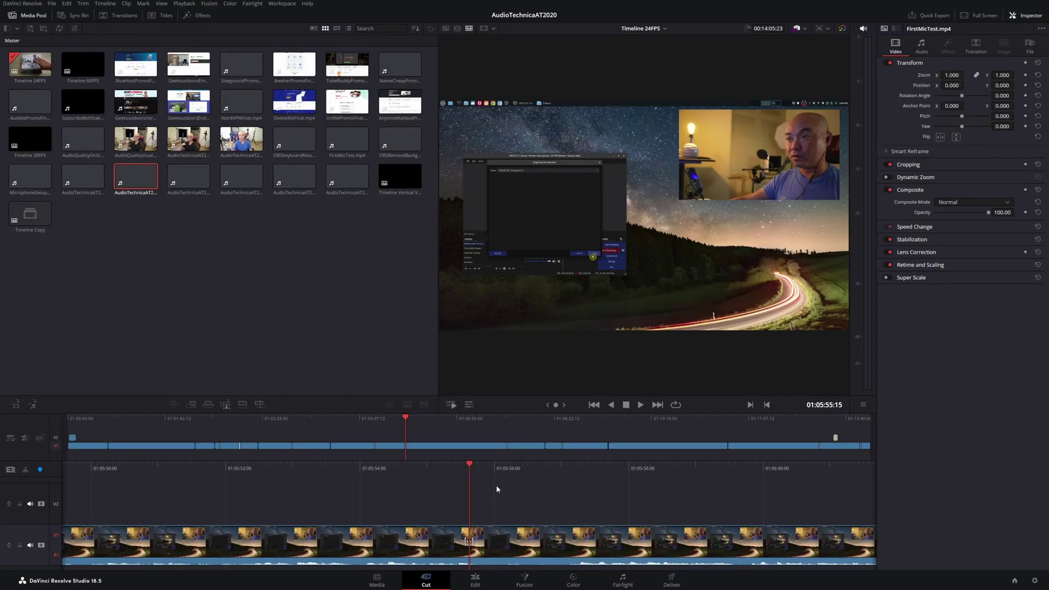
{"action": "left_click", "coordinate": [476, 580]}
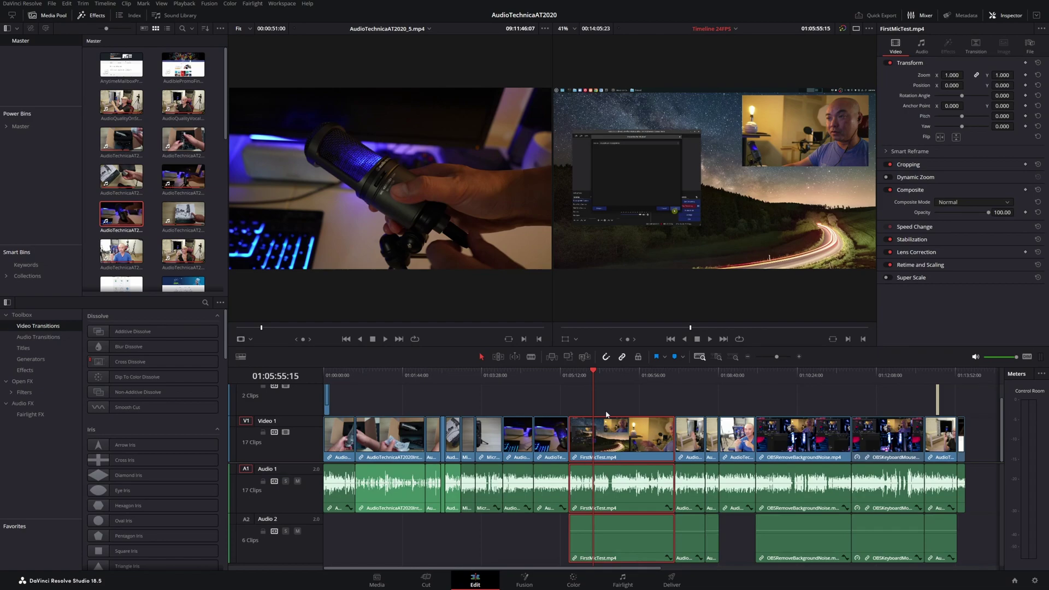
Step: Jump the playhead forward to 01:06:00:12, 01:06:18:07, 01:06:28:00 and 01:06:40:23
{"action": "left_click", "coordinate": [597, 372]}
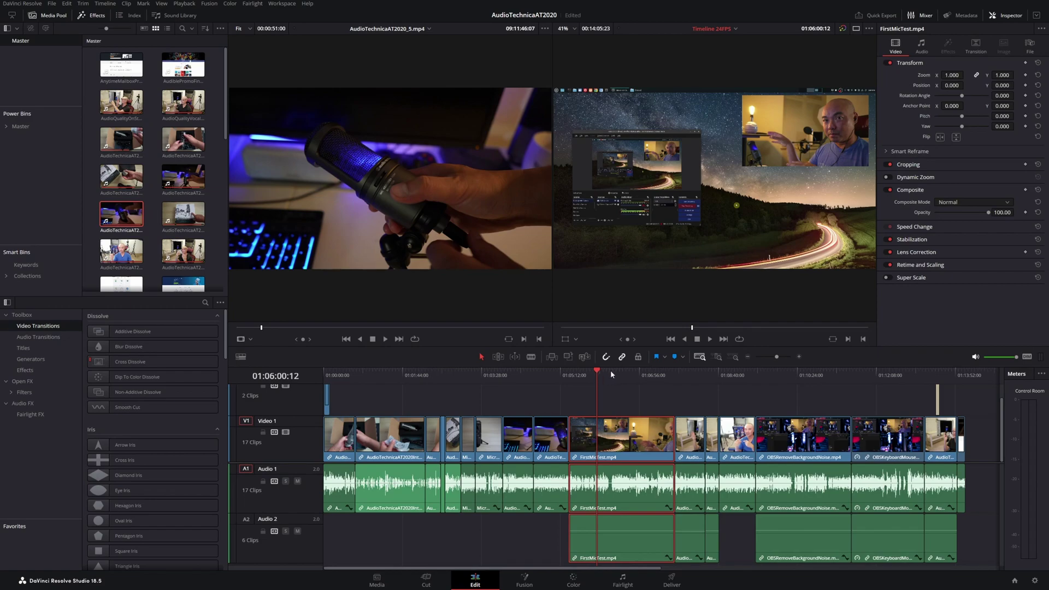
{"action": "left_click", "coordinate": [611, 370]}
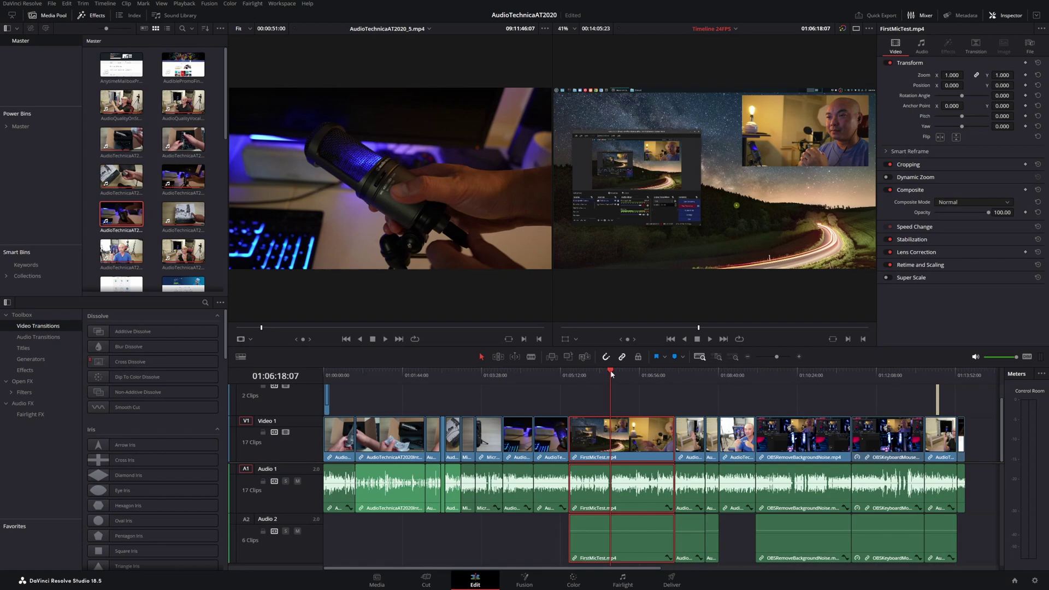
{"action": "left_click", "coordinate": [619, 371]}
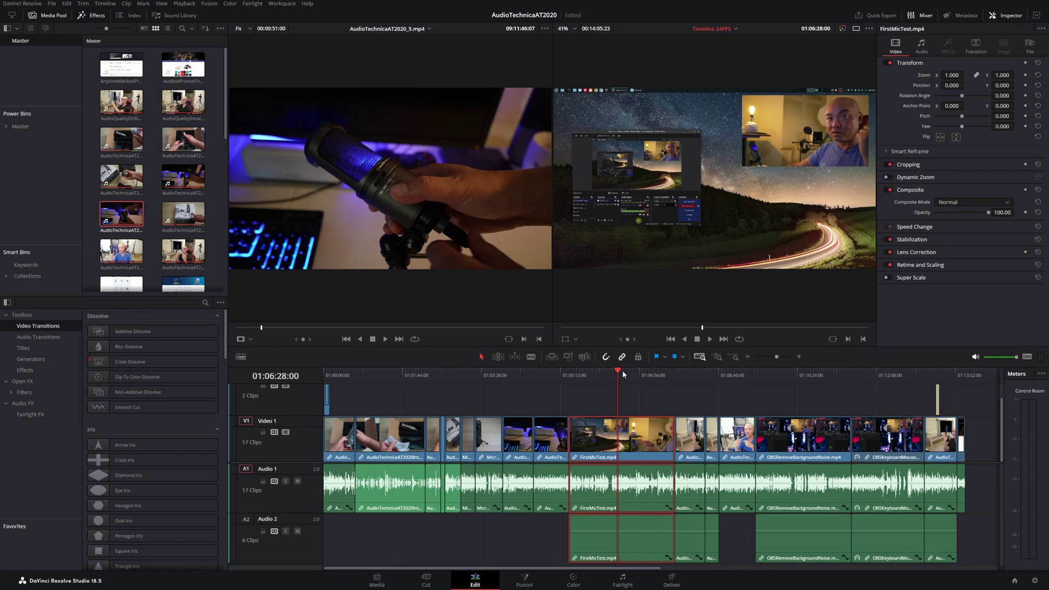
{"action": "left_click", "coordinate": [627, 373]}
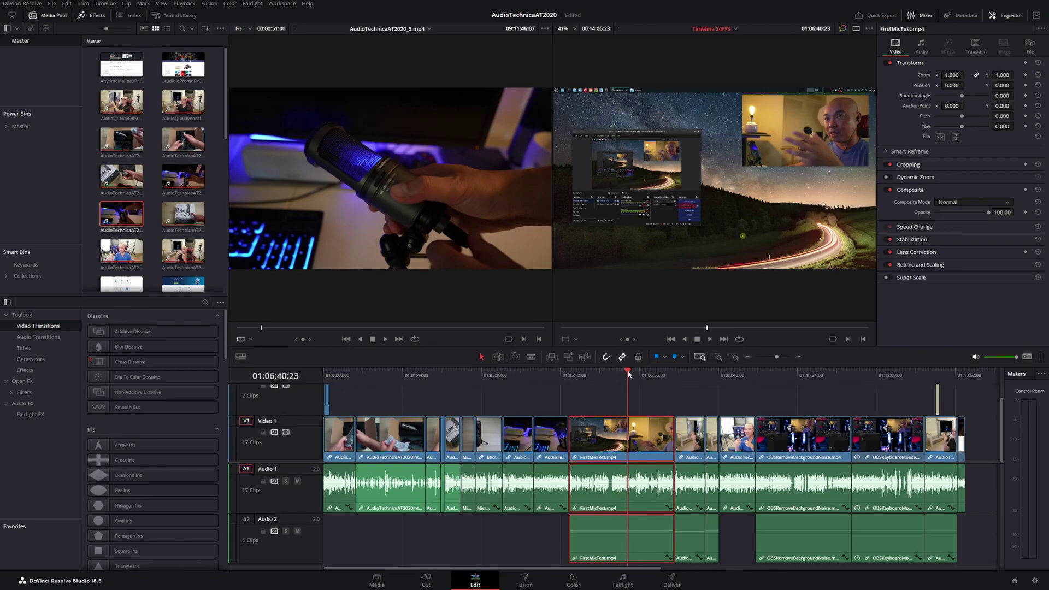